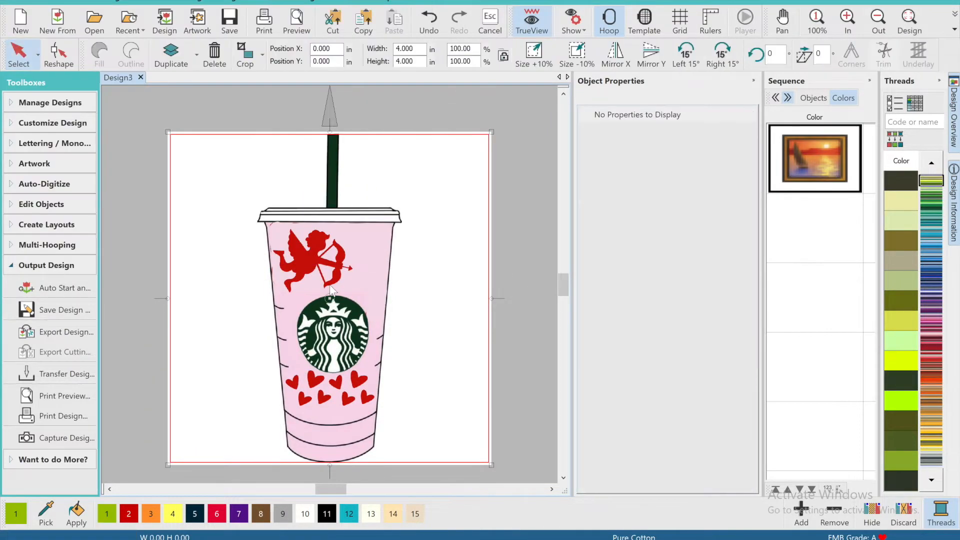
Start Click-to-Fill on the cup artwork and prepare the bitmap with its colors reduced to 4
left_click(920, 25)
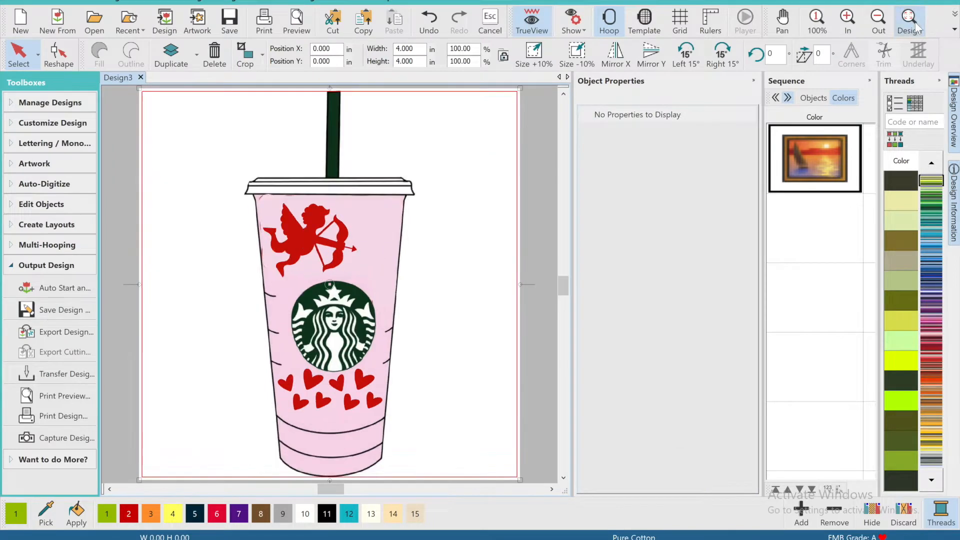
left_click(45, 184)
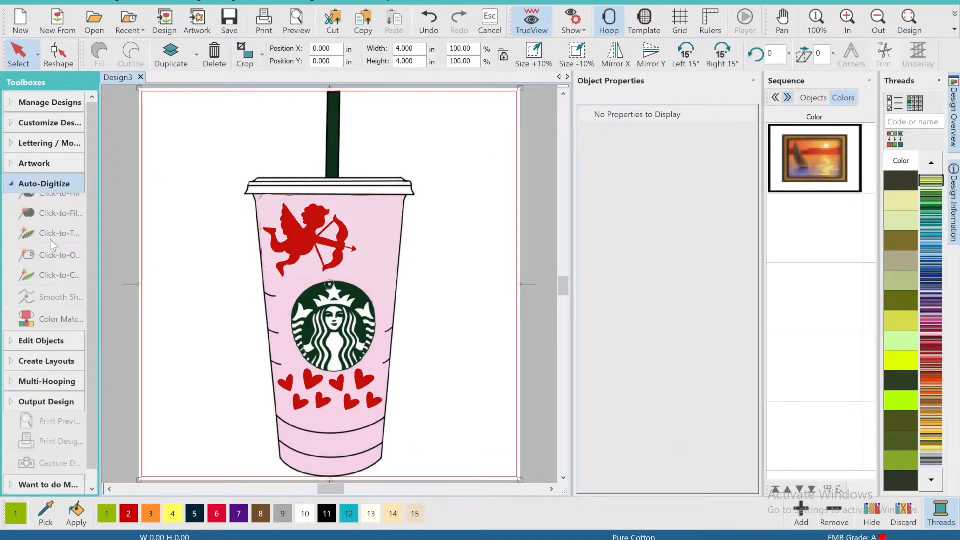
left_click(37, 270)
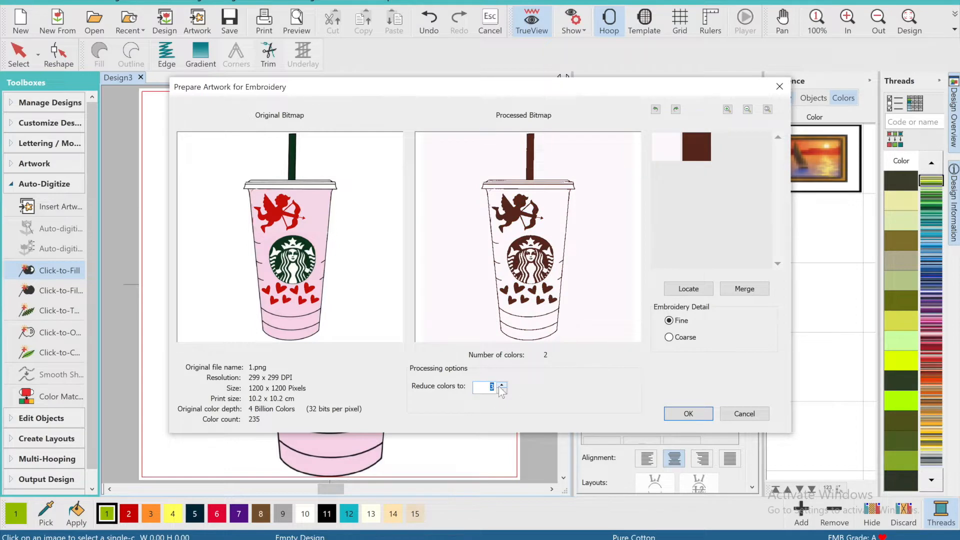
left_click(501, 386)
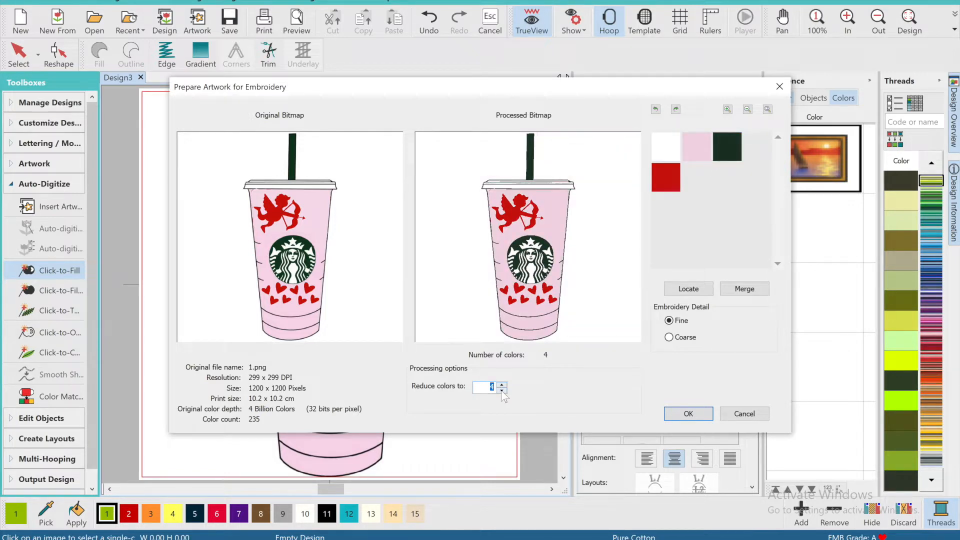
left_click(692, 414)
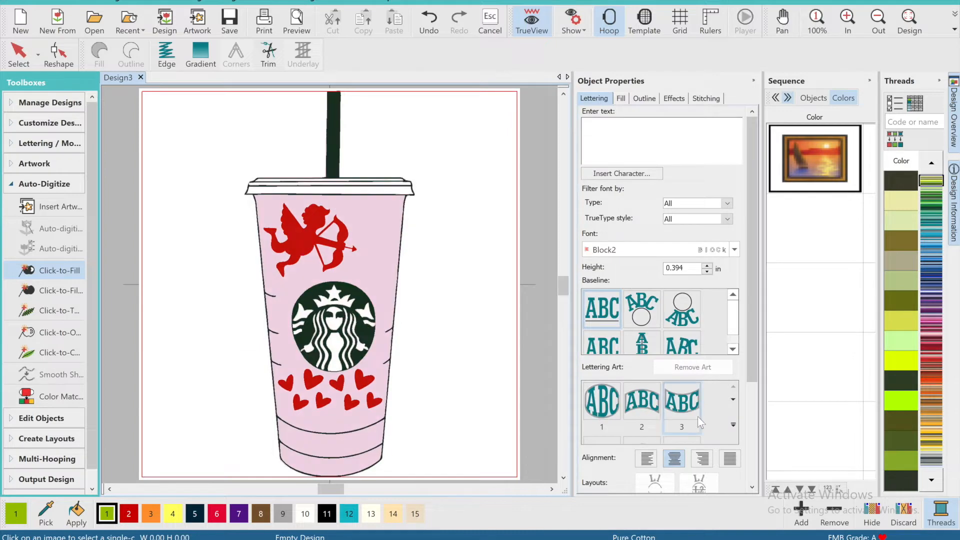
Digitize the pink cup body above the base bands as a Tatami fill, undoing and redoing the result
left_click(437, 29)
left_click(458, 24)
left_click(429, 22)
left_click(458, 23)
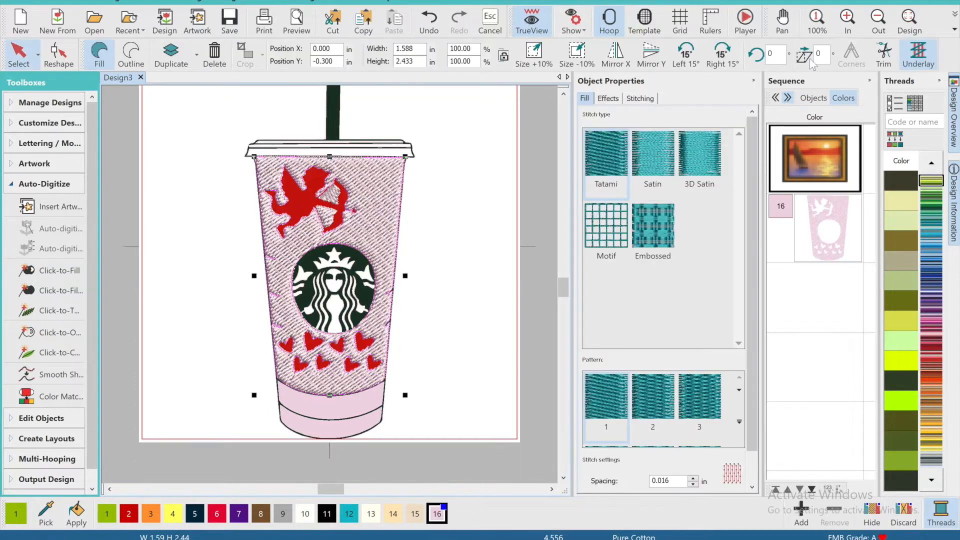
Show the pink cup fill's reshape nodes and smooth its outline with a precision of 0.010 in
left_click(847, 20)
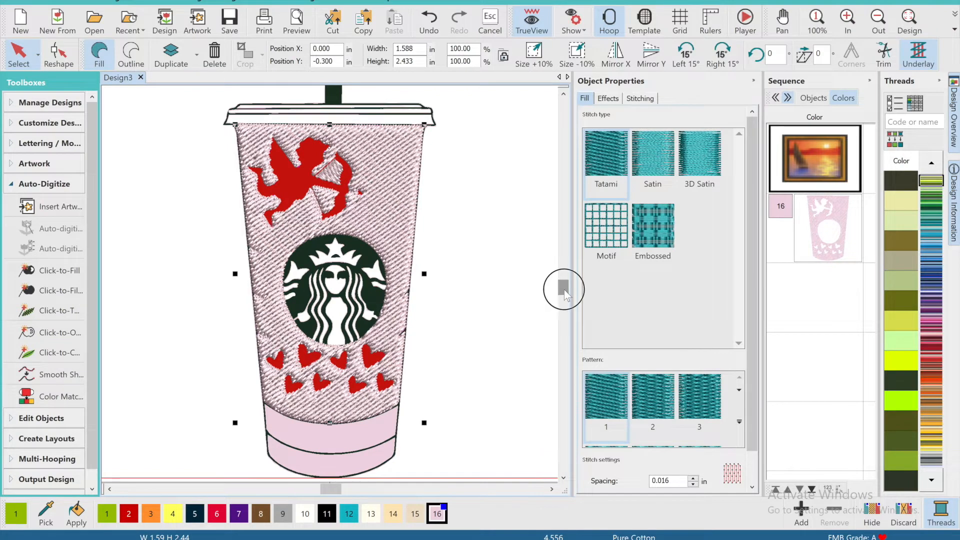
scroll(563, 289, "down", 1)
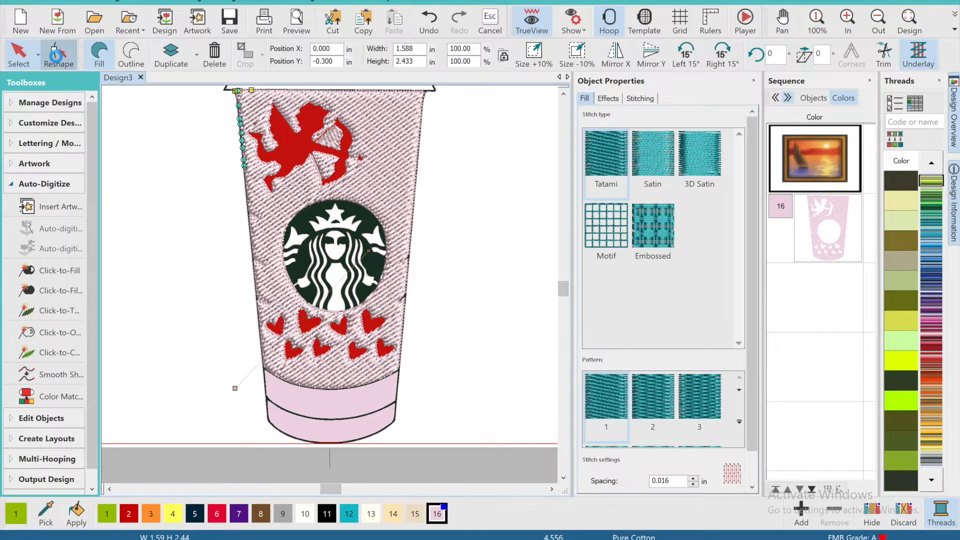
left_click(56, 55)
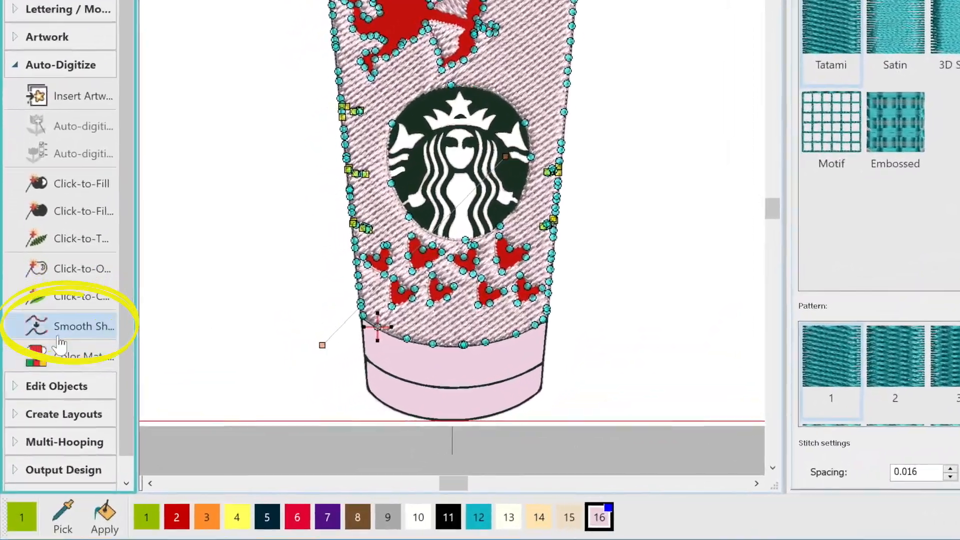
left_click(59, 339)
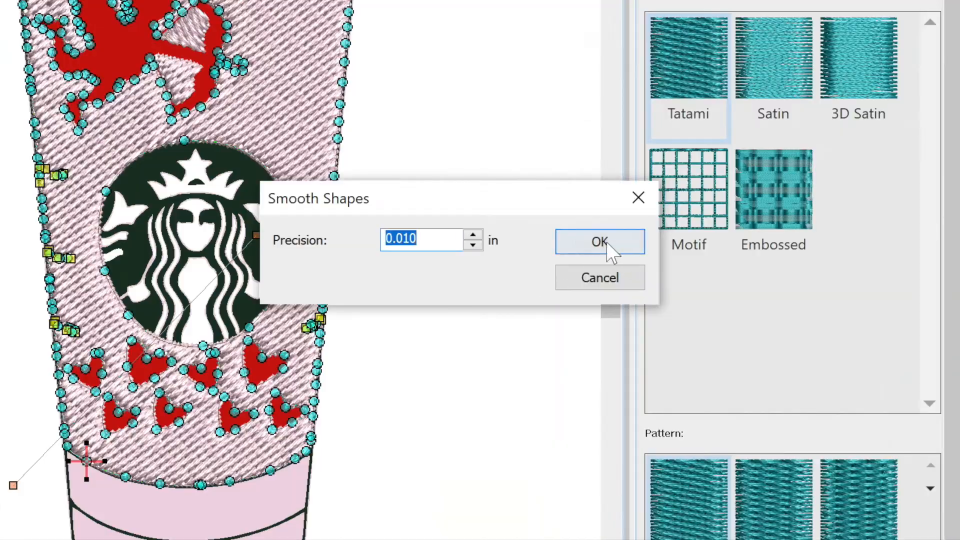
left_click(878, 107)
Delete the outline nodes of all heart-shaped holes beneath the logo so the pink fill covers them
left_click(280, 315)
key("Delete")
key("Delete")
key("Delete")
key("Delete")
key("Delete")
key("Delete")
key("Delete")
key("Delete")
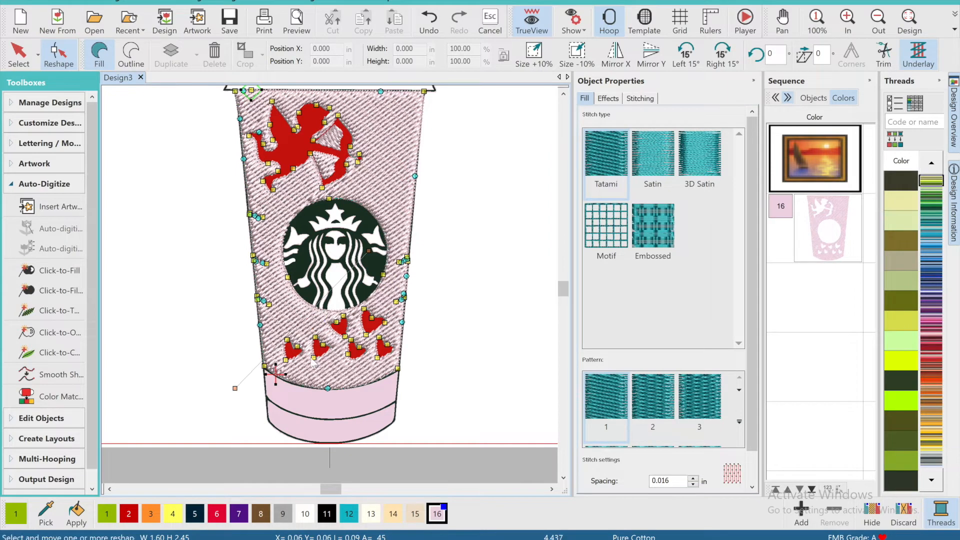
Move the pink fill's lower nodes to the cup's curved base and remove the surplus nodes along its sides
left_click(564, 479)
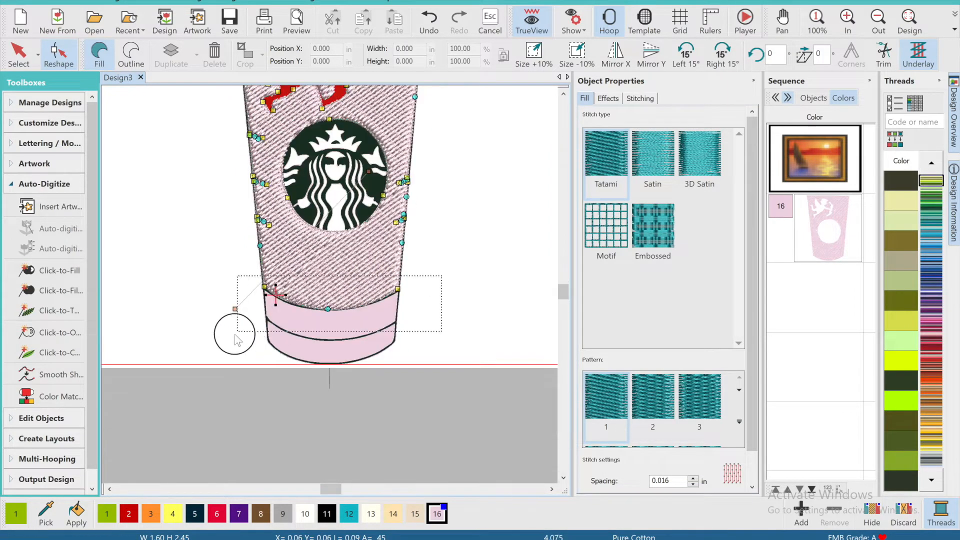
left_click_drag(328, 308, 328, 362)
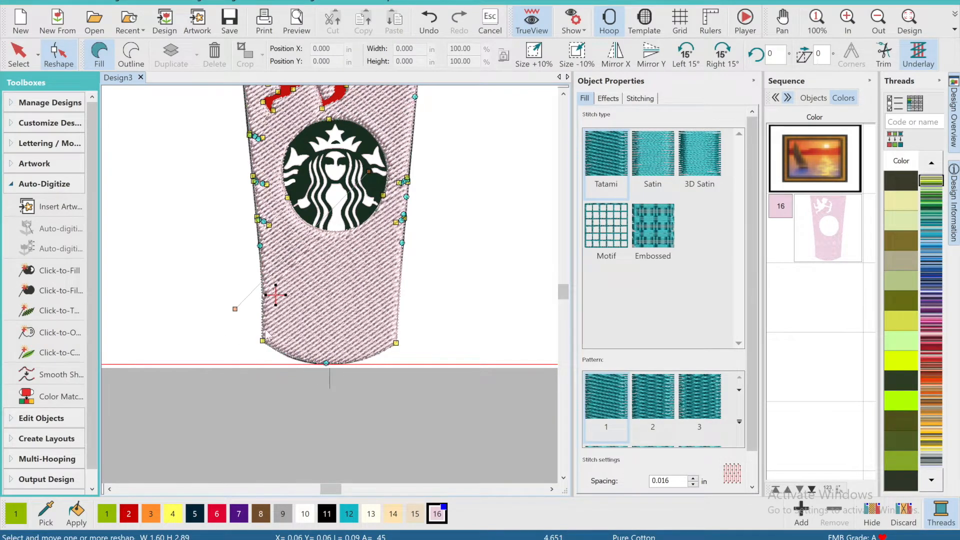
mouse_move(263, 342)
left_mouse_down()
mouse_move(278, 340)
mouse_move(268, 345)
left_mouse_up()
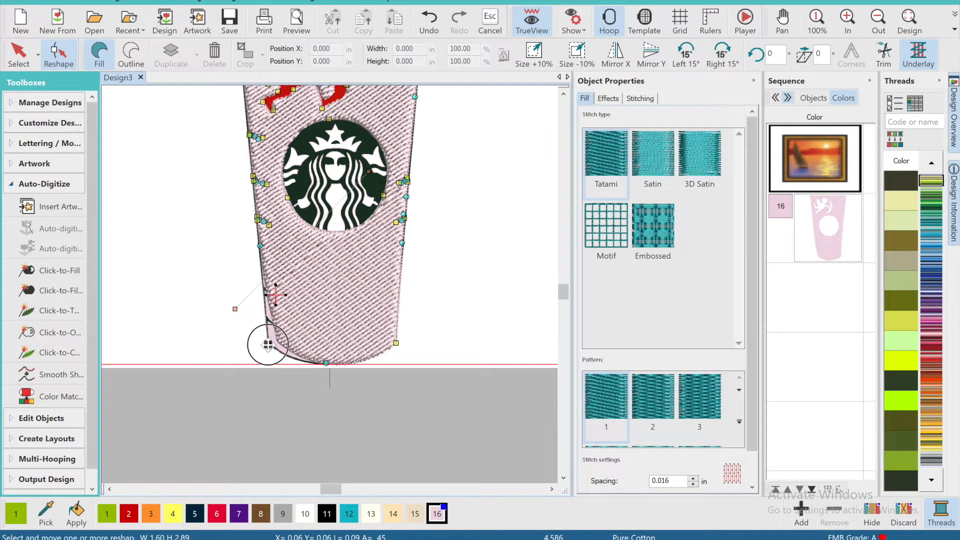
mouse_move(395, 343)
left_mouse_down()
mouse_move(385, 343)
mouse_move(394, 342)
left_mouse_up()
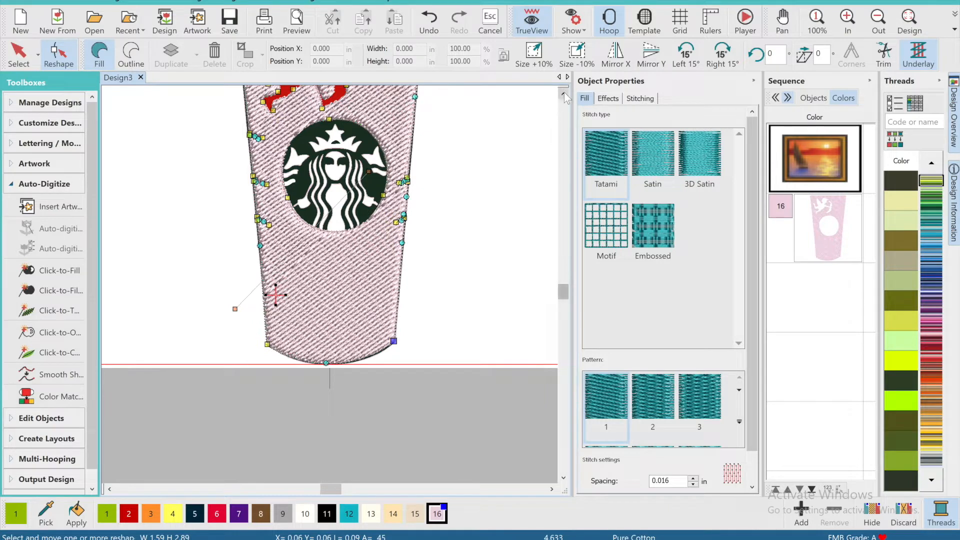
left_click(564, 94)
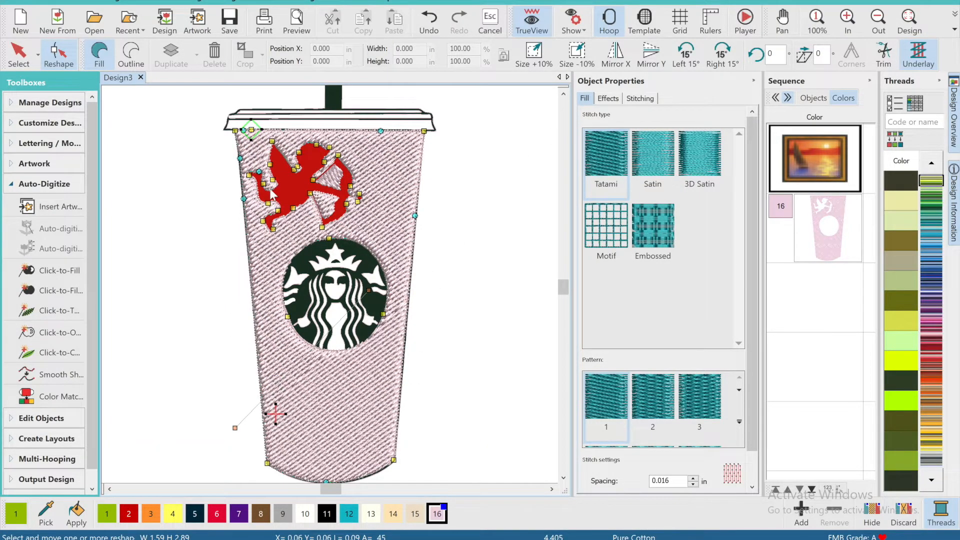
Digitize the red cupid as a fill, smooth it at 0.010 in precision and give it Satin stitching
left_click(68, 274)
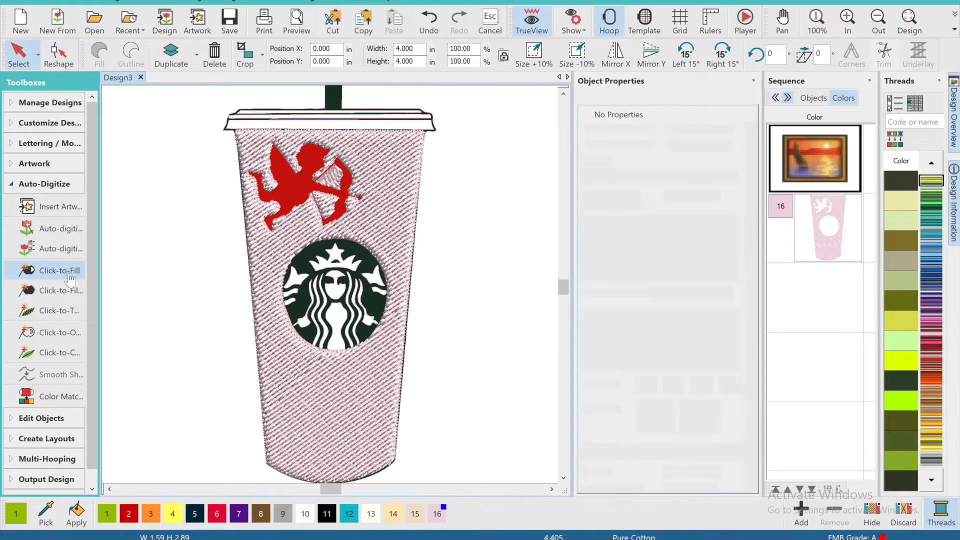
left_click(290, 191)
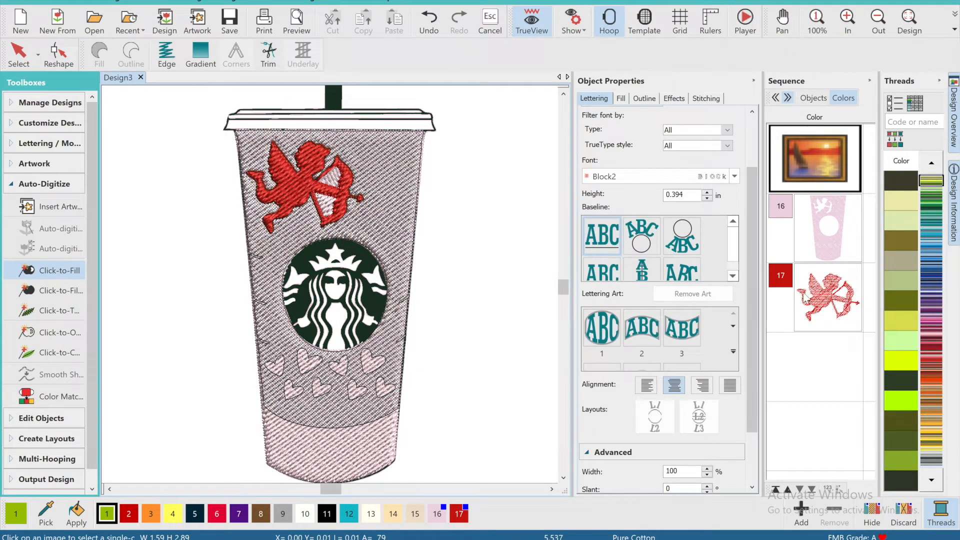
left_click(18, 54)
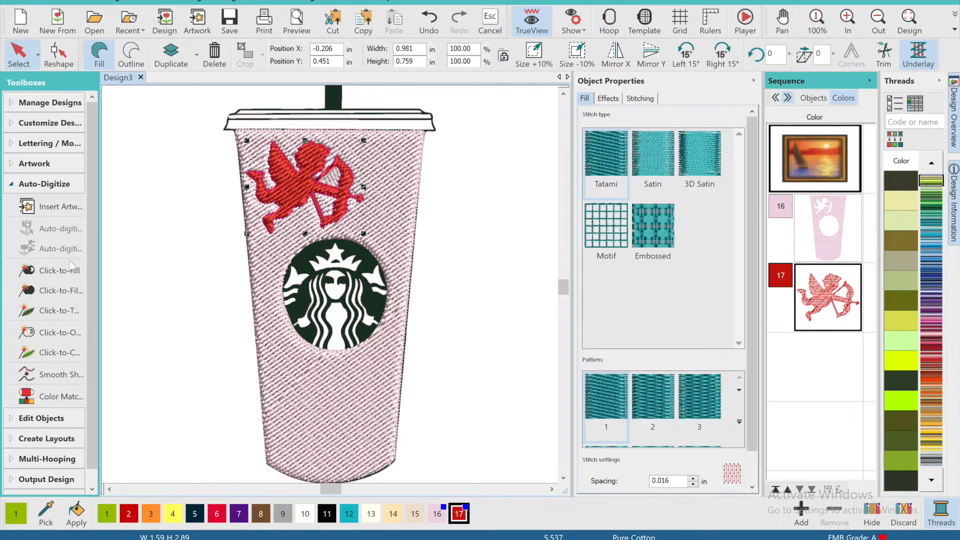
left_click(94, 298)
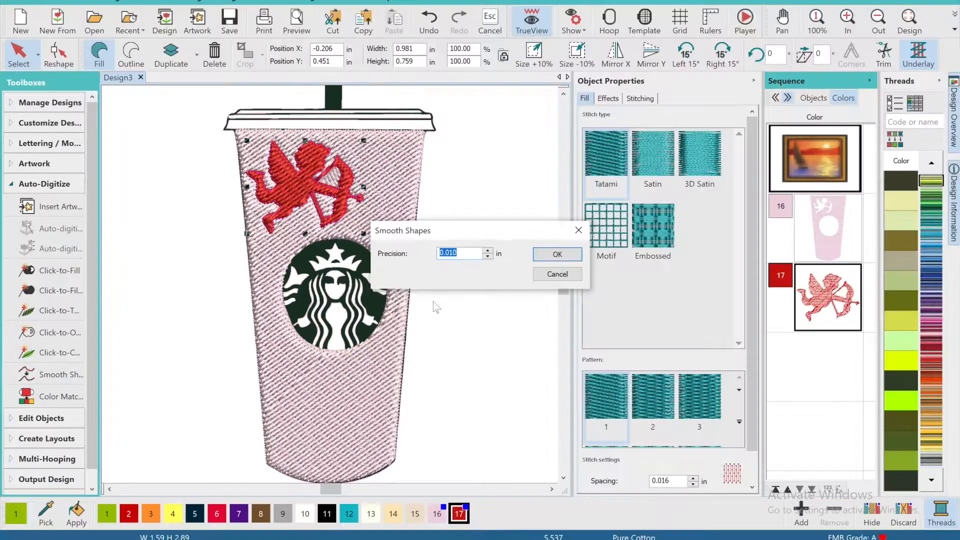
left_click(556, 255)
left_click(667, 157)
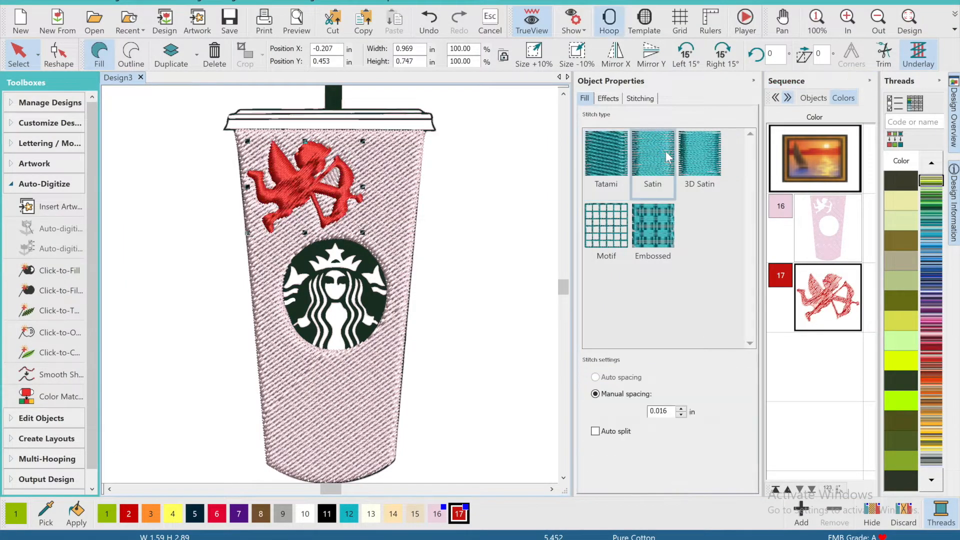
Digitize the leftmost upper-row heart as a fill smoothed at 0.010 in with Satin stitching, and place it right of the cupid's head
left_click(60, 270)
left_click(274, 365)
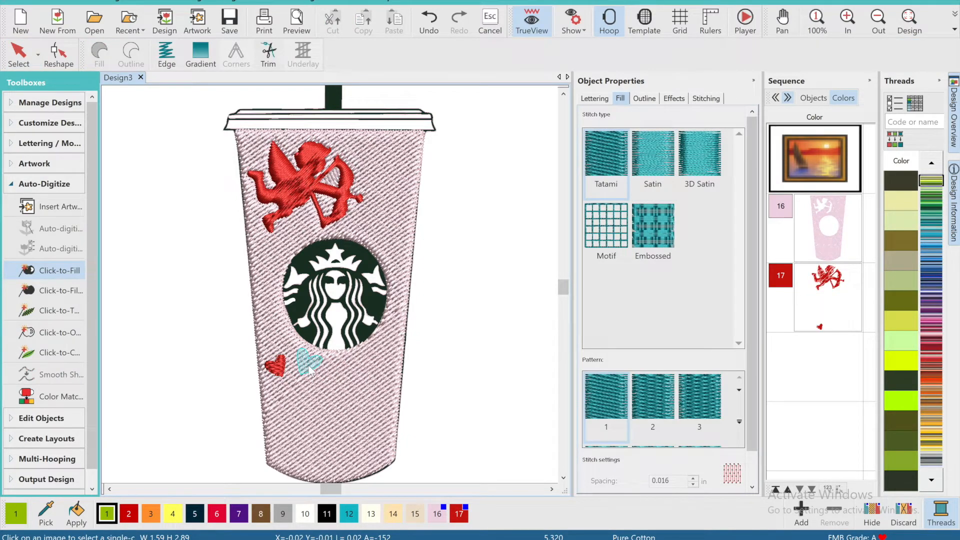
left_click(9, 54)
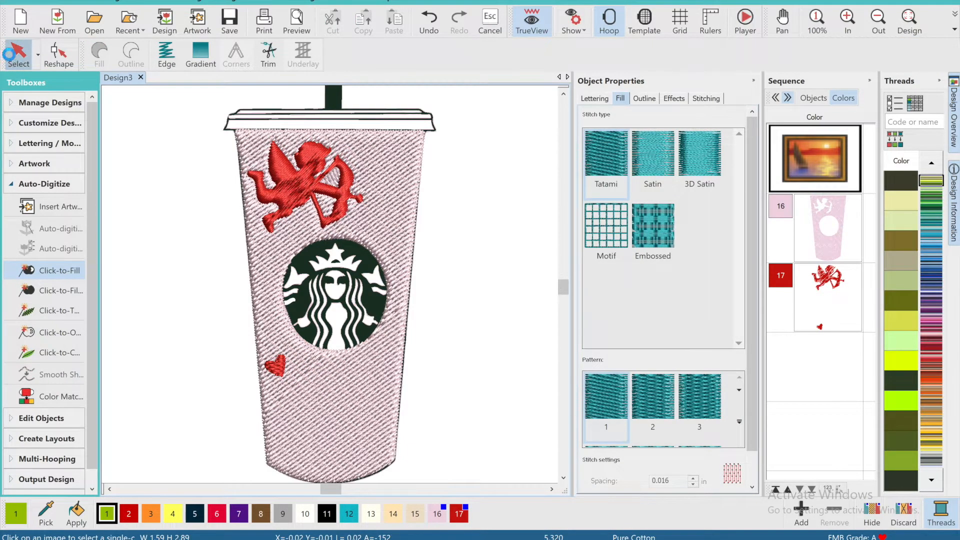
left_click(61, 374)
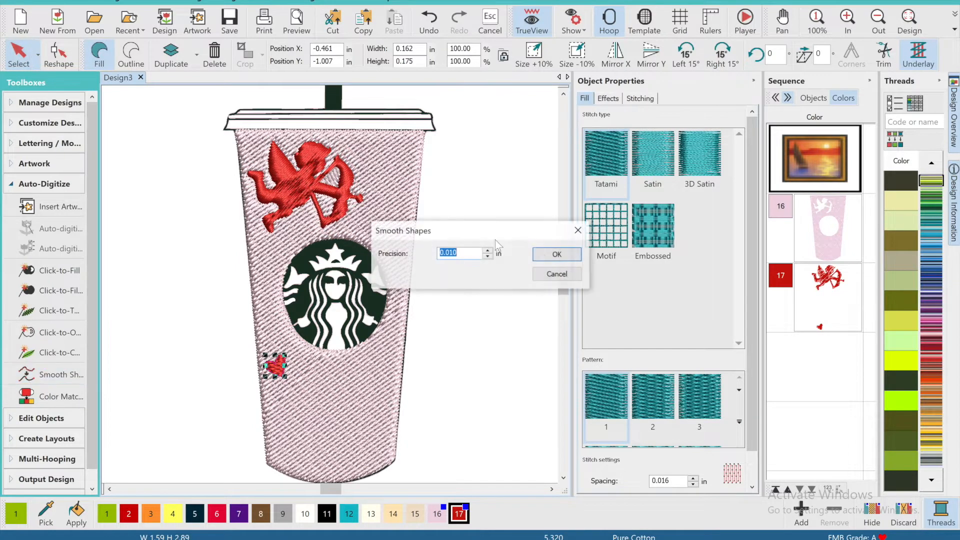
left_click(556, 254)
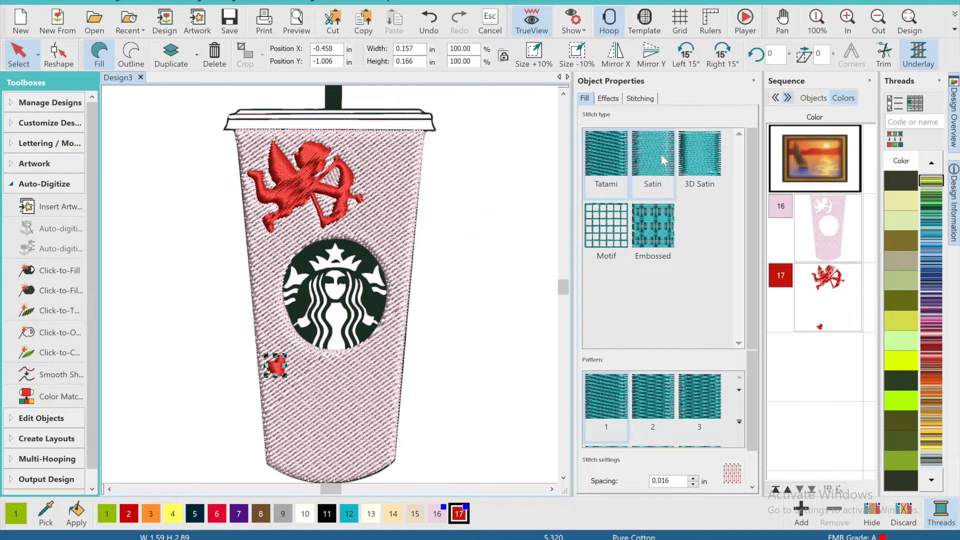
left_click(662, 158)
left_click_drag(381, 183, 380, 155)
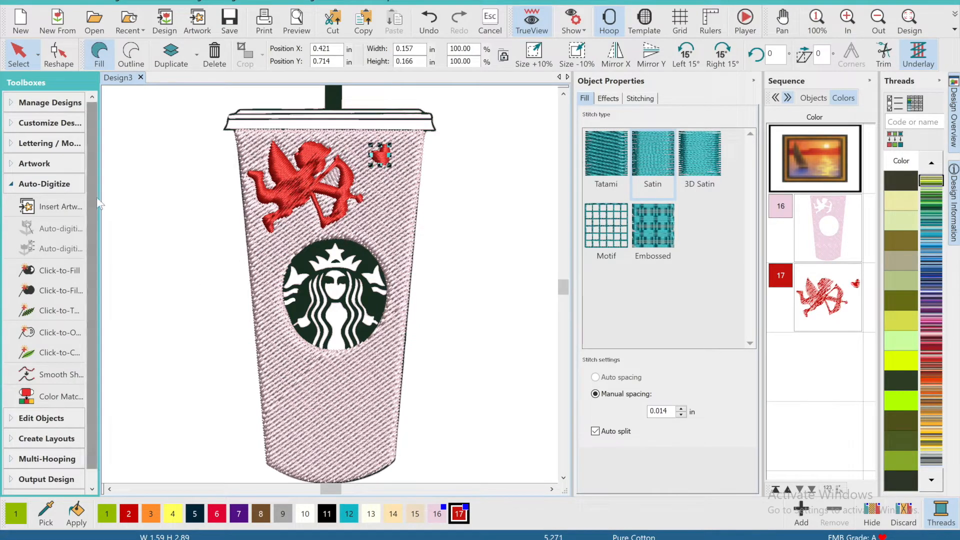
Digitize the leftmost lower-row heart as a smoothed Satin fill and place it below the heart beside the cupid
left_click(55, 270)
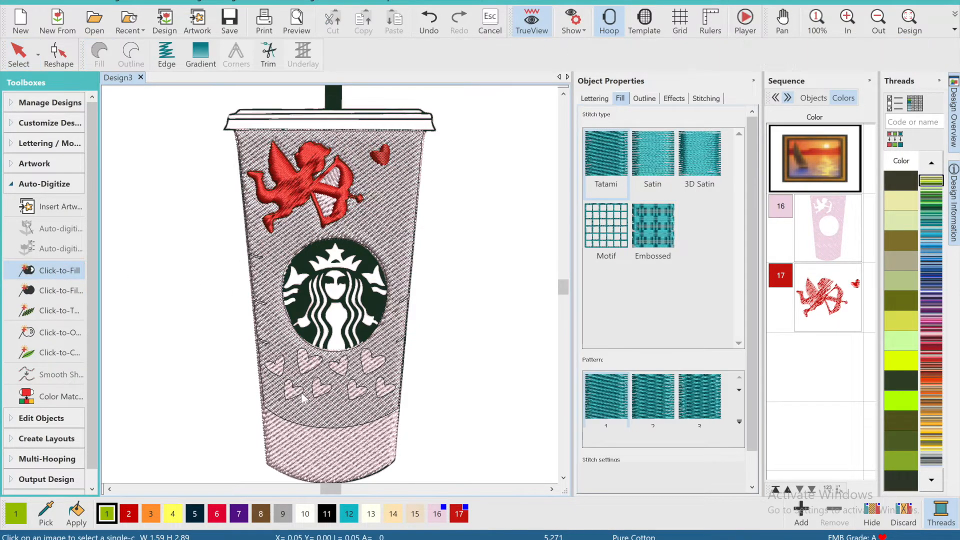
left_click(294, 392)
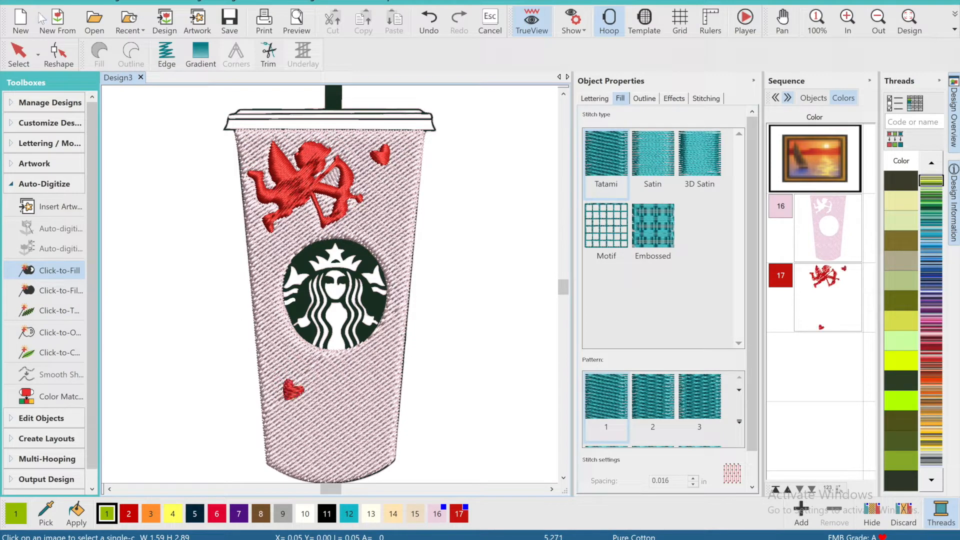
left_click(19, 53)
left_click(43, 383)
left_click(548, 251)
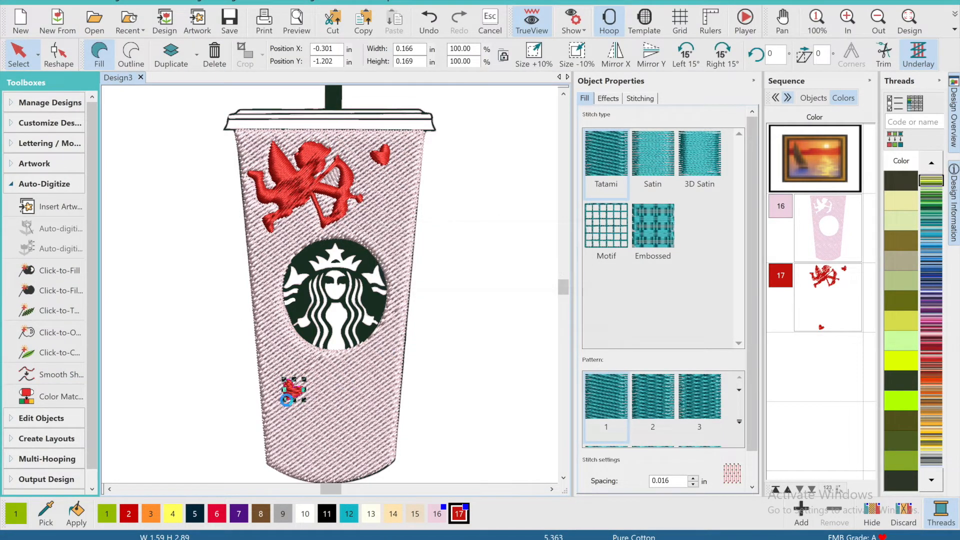
left_click_drag(286, 399, 395, 195)
left_click(649, 154)
left_click(184, 311)
Digitize all eight hearts beneath the logo as fill objects with Click-to-Fill
left_click(63, 274)
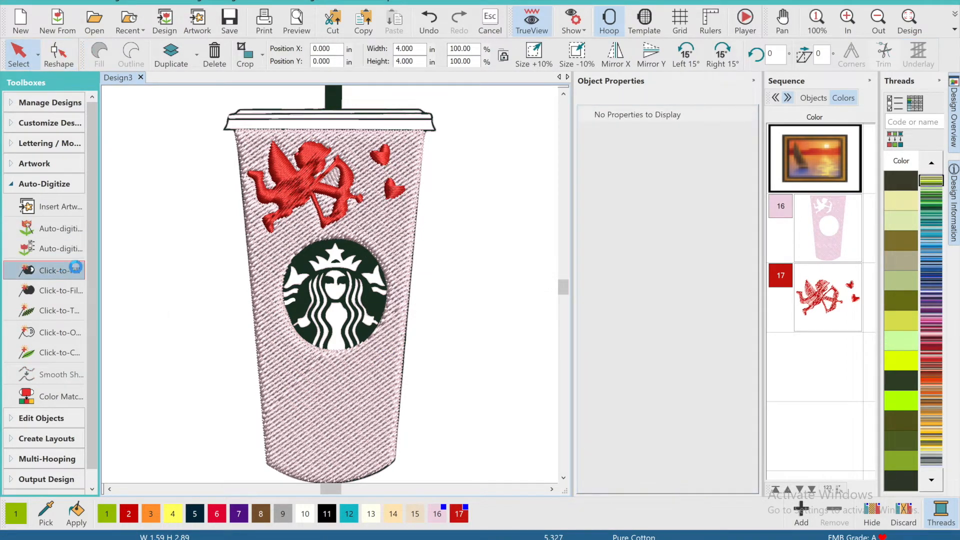
left_click(275, 366)
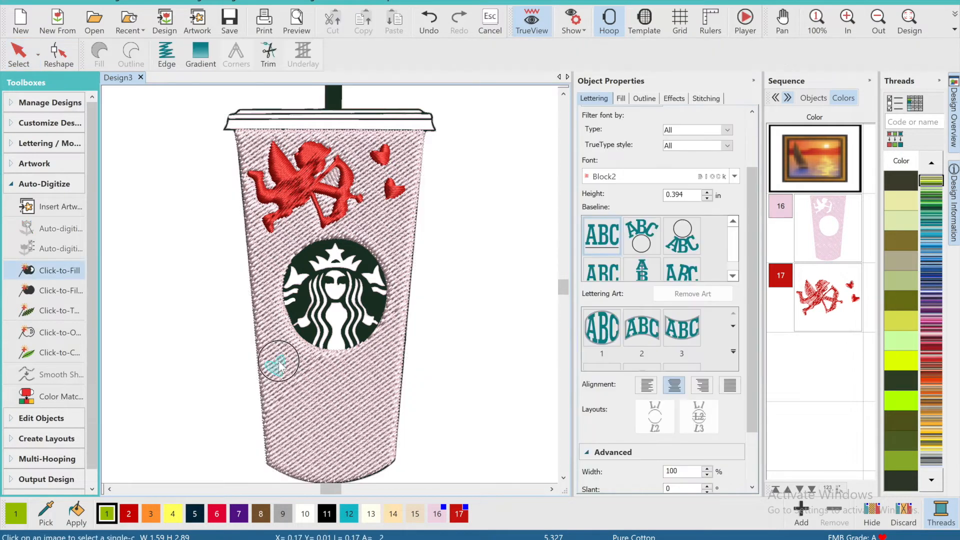
left_click(290, 392)
left_click(310, 359)
left_click(323, 388)
left_click(355, 392)
left_click(339, 367)
left_click(373, 359)
left_click(385, 389)
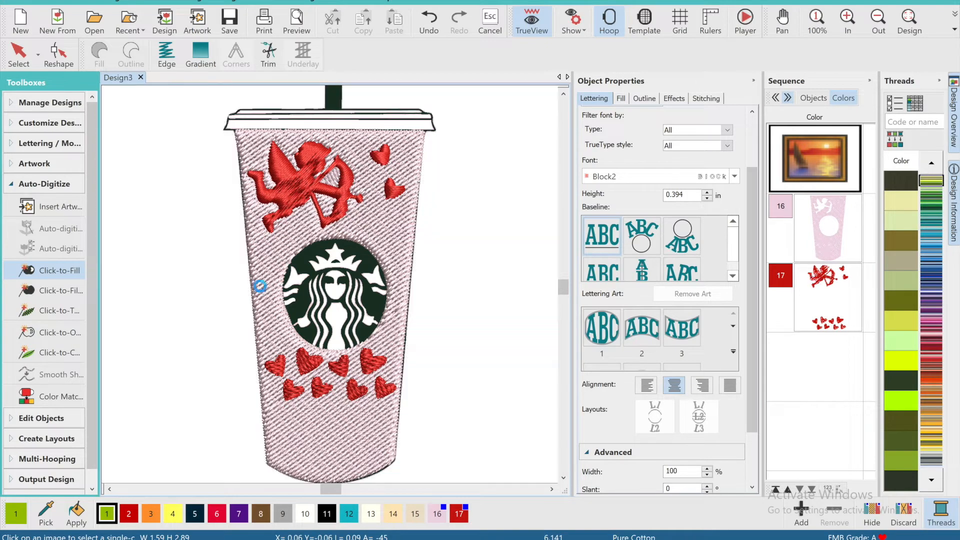
Select all objects in red thread color 17, smooth their shapes and set their stitch type to Satin
left_click(792, 272)
left_click(61, 374)
left_click(553, 253)
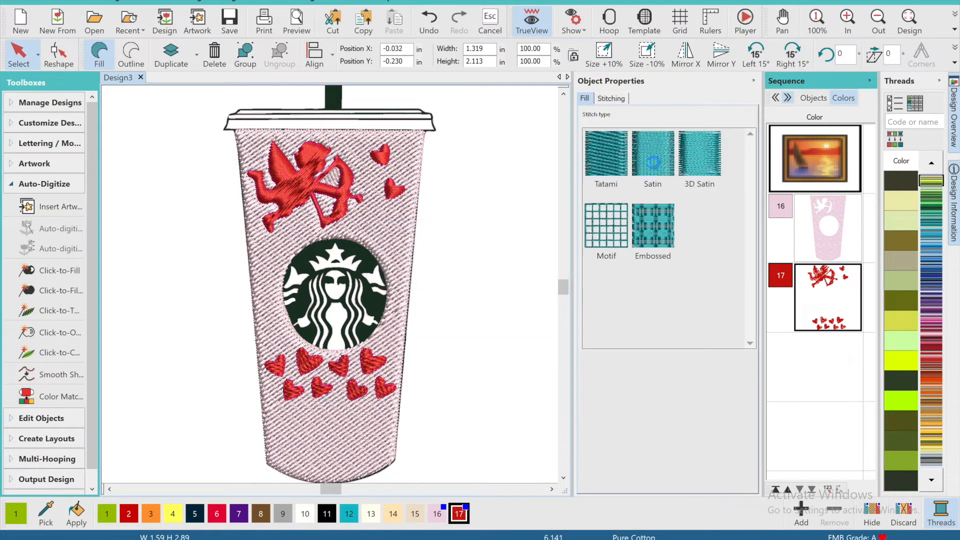
left_click(653, 162)
Scatter the hearts from the two rows around the sides and underside of the logo, and clear the selection
left_click(274, 361)
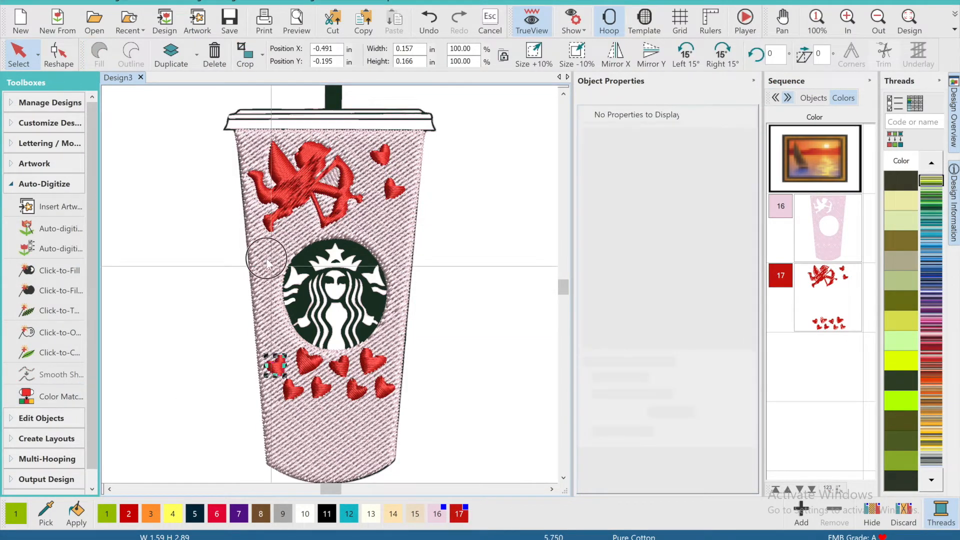
left_click_drag(268, 259, 263, 253)
left_click_drag(290, 390, 269, 318)
left_click_drag(341, 365, 390, 237)
left_click_drag(307, 364, 288, 362)
left_click_drag(348, 391, 393, 344)
left_click_drag(385, 388, 370, 409)
left_click(204, 401)
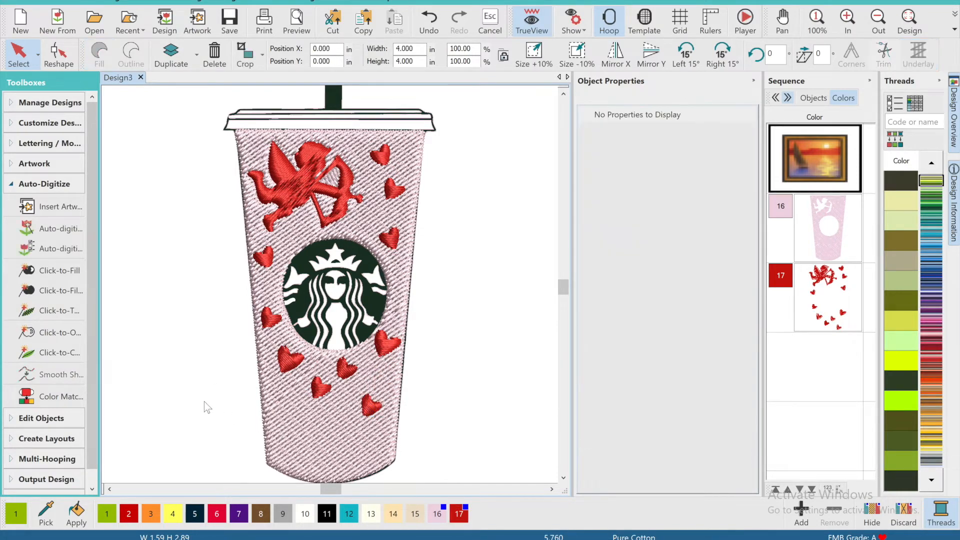
Digitize the logo's round green background as a solid fill without holes and smooth its shape
left_click(55, 270)
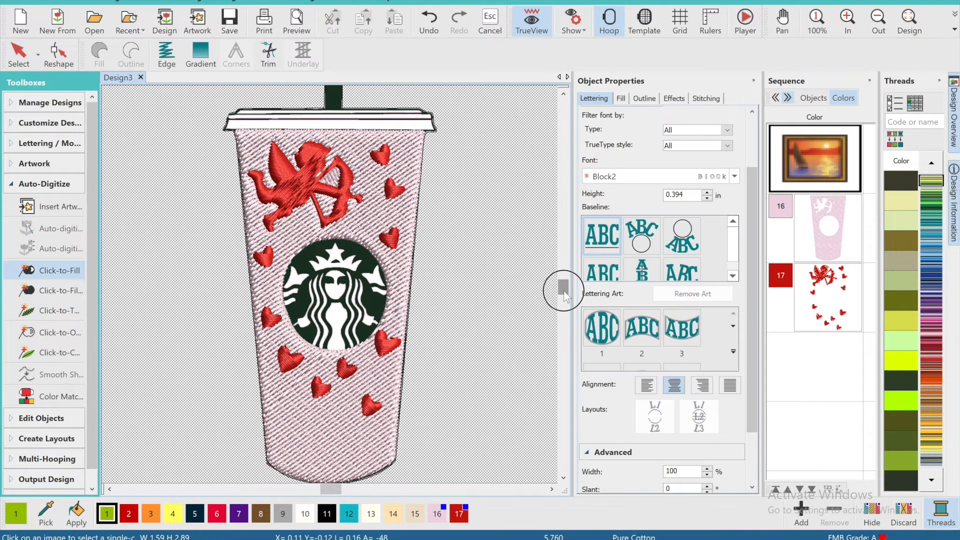
scroll(334, 345, "down", 3)
scroll(330, 257, "up", 3)
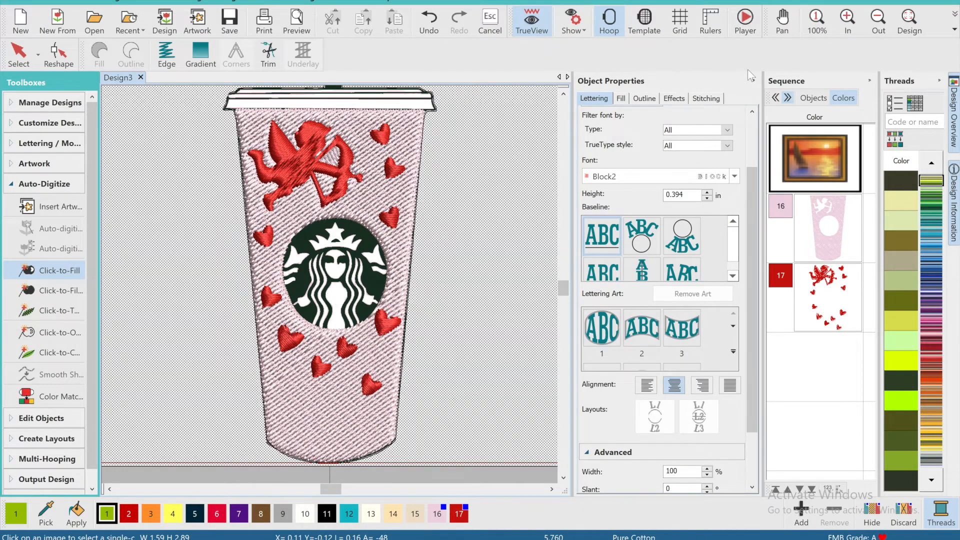
left_click(847, 20)
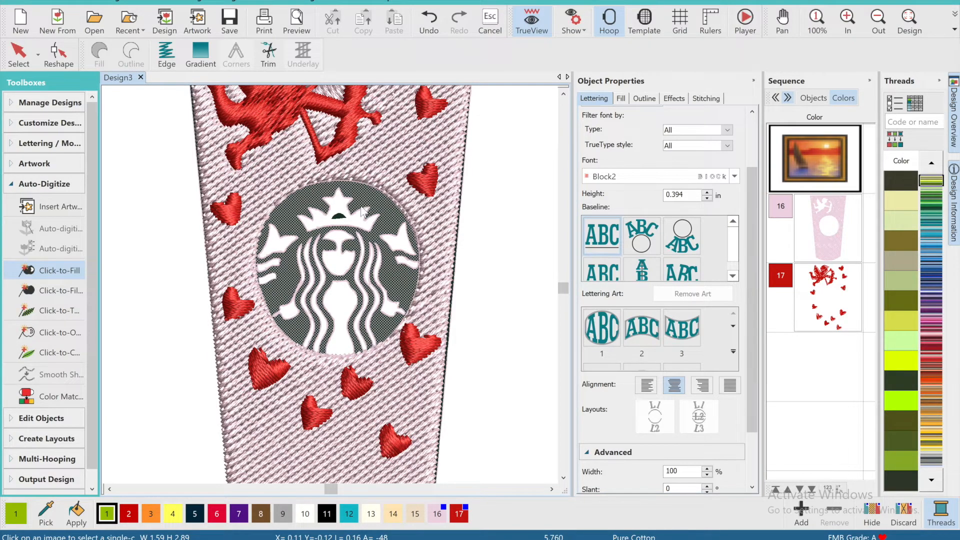
left_click(30, 290)
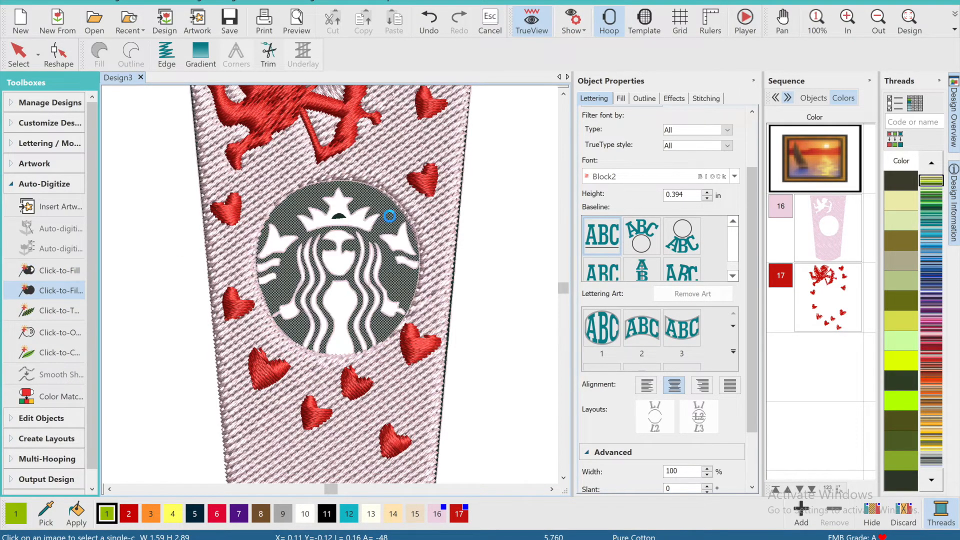
left_click(18, 52)
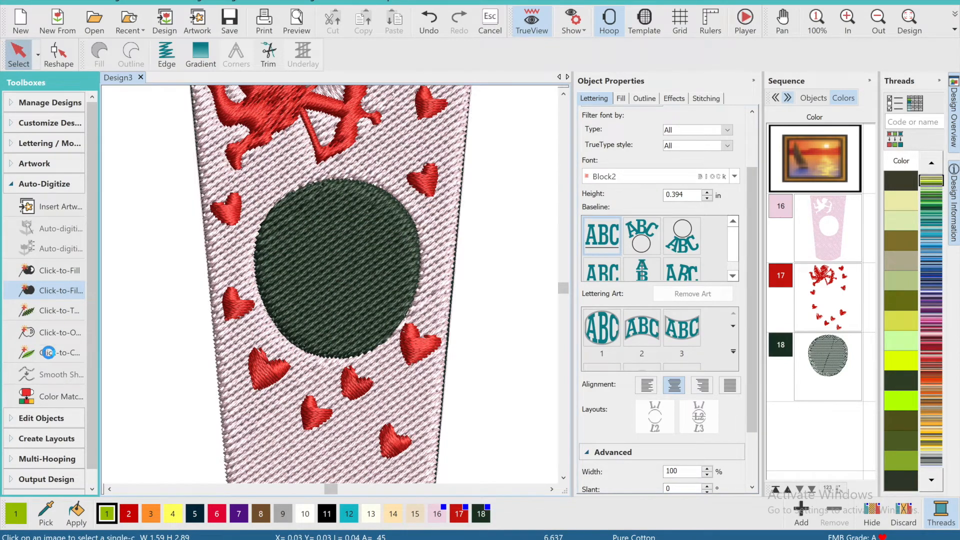
left_click(61, 374)
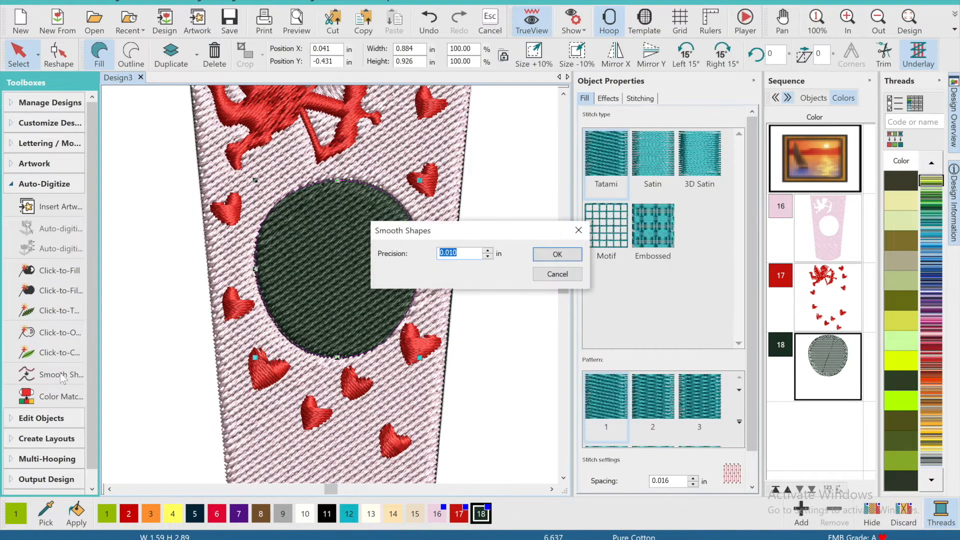
left_click(560, 254)
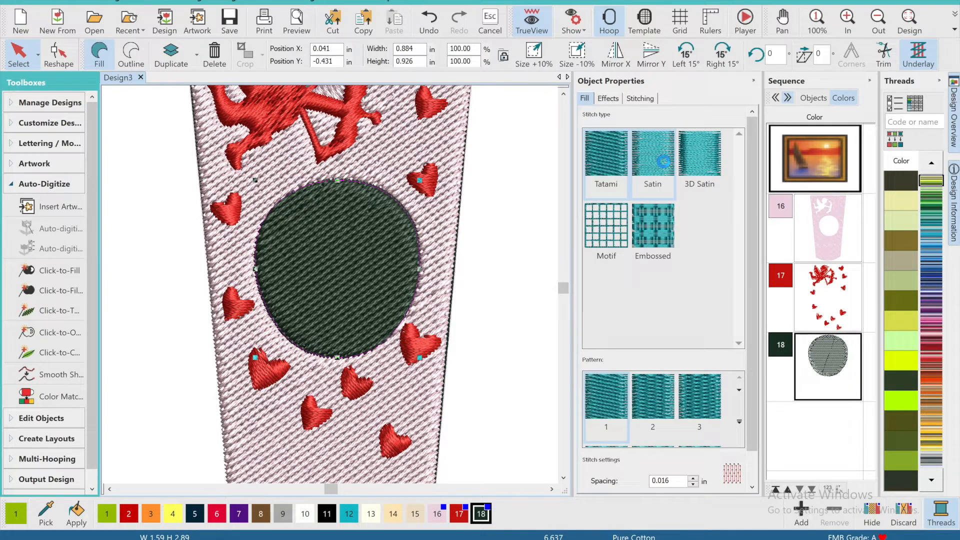
Digitize the logo's crown, the left tail fin and the two stripes beneath that fin as fills with Click-to-Fill
left_click(71, 278)
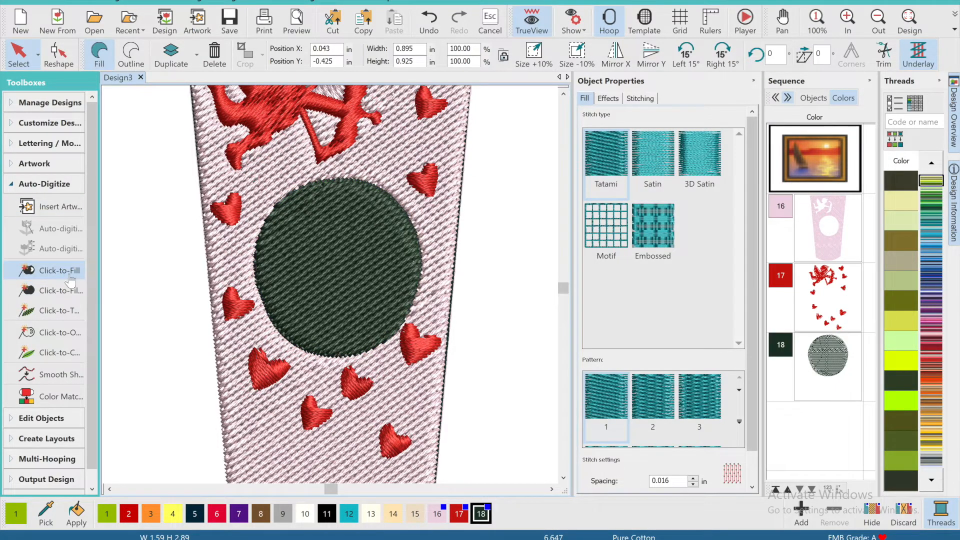
left_click(306, 220)
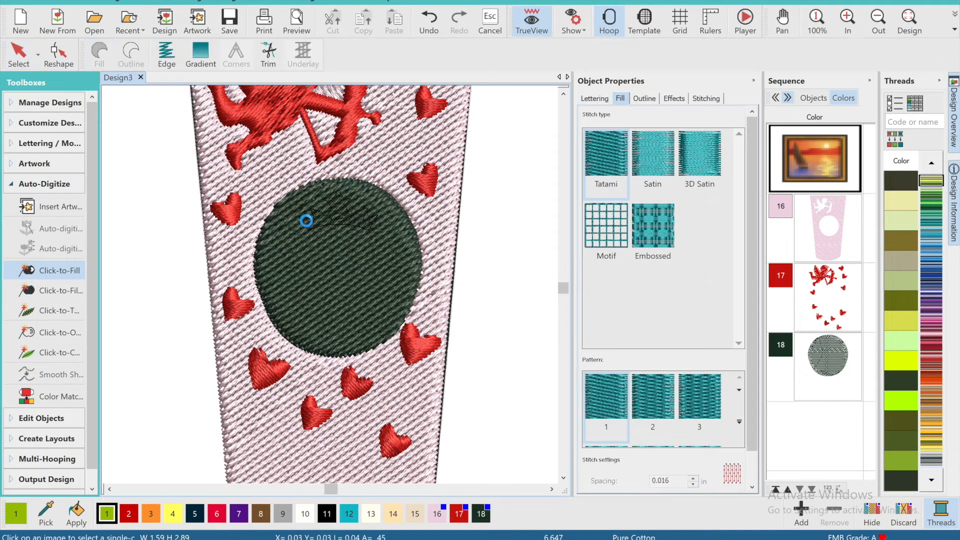
left_click(272, 242)
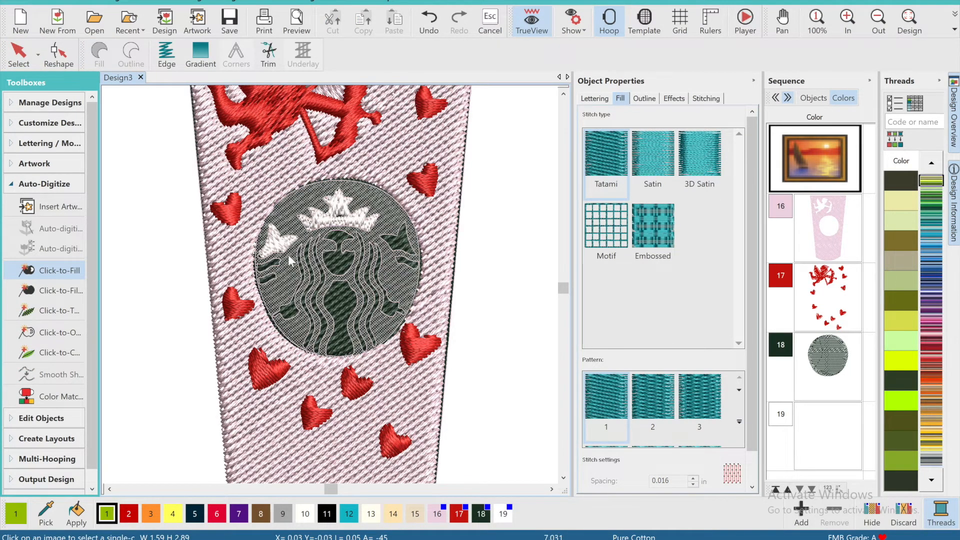
left_click(274, 262)
left_click(266, 277)
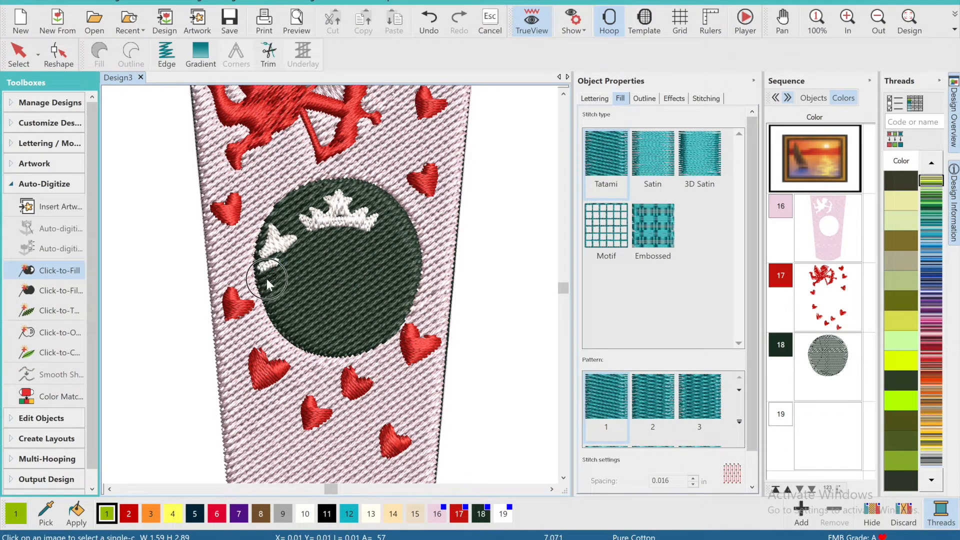
left_click(301, 250)
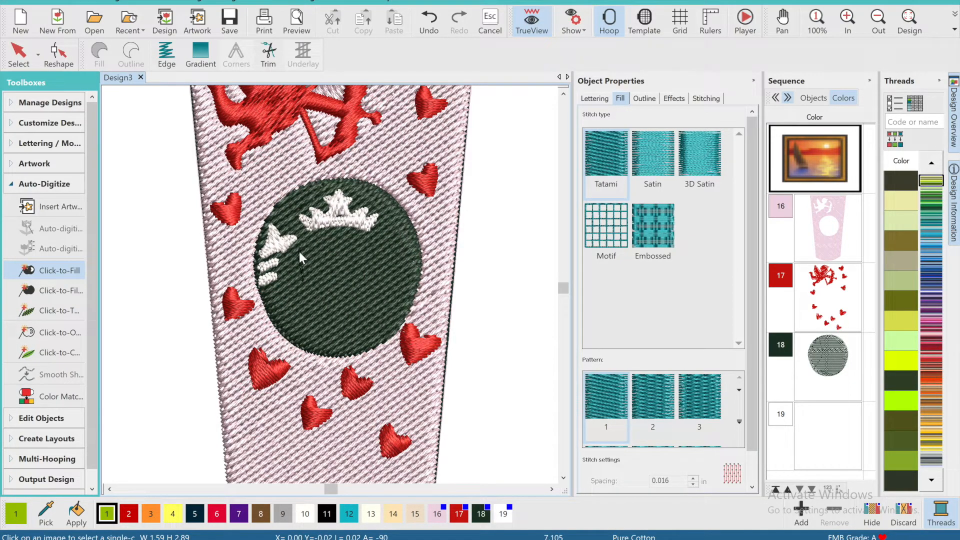
left_click(300, 252)
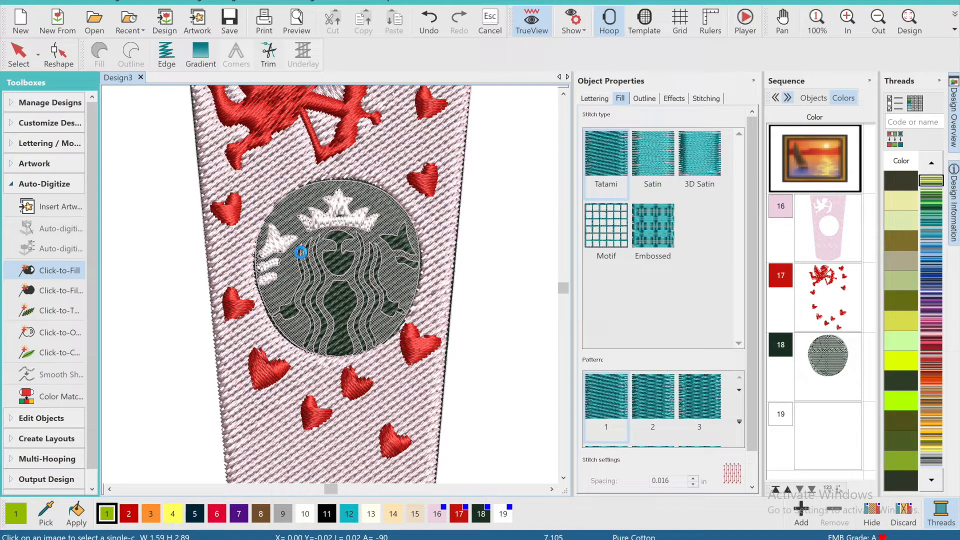
left_click(425, 18)
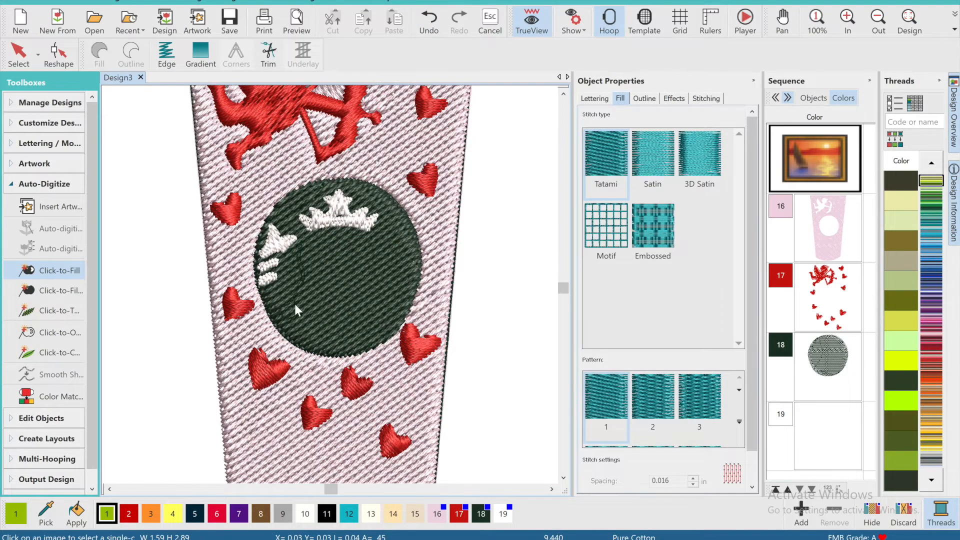
left_click(295, 304)
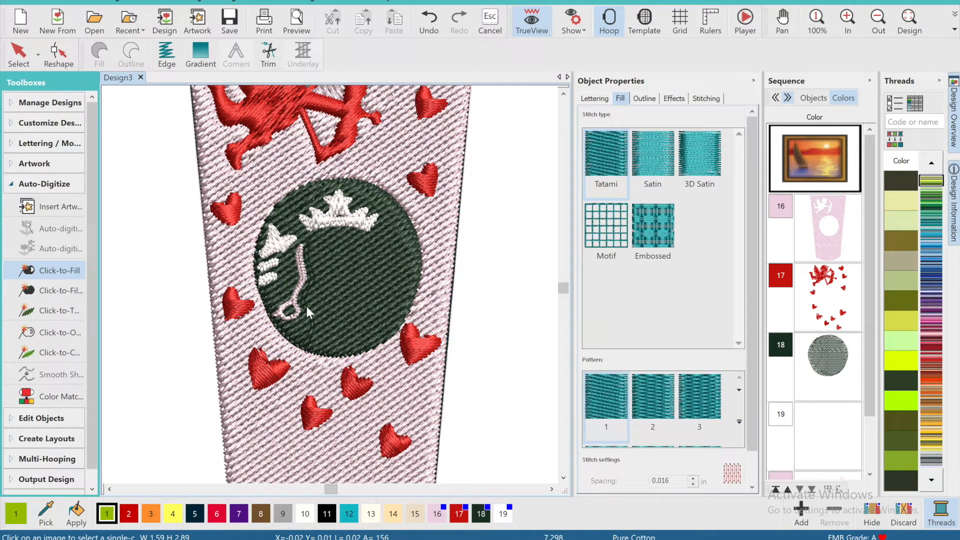
left_click(303, 273)
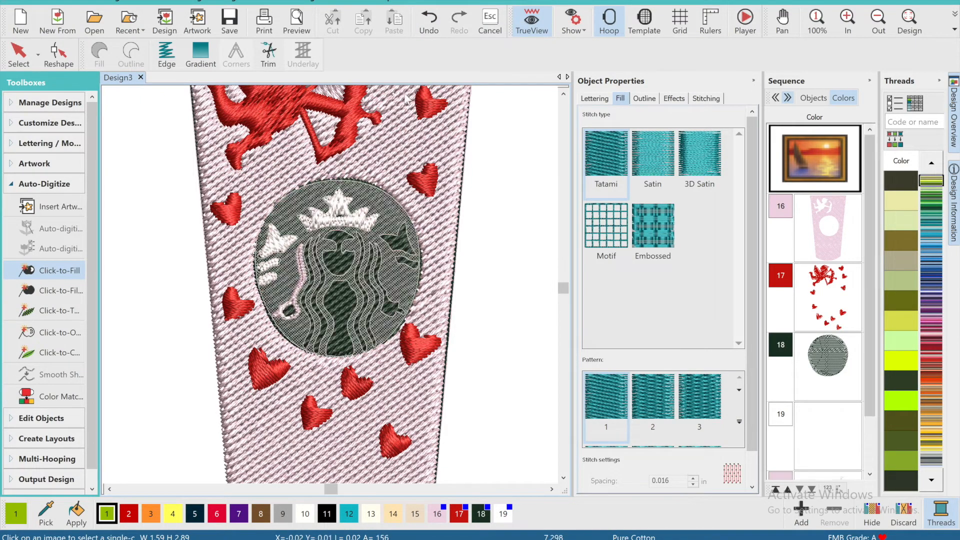
key("ctrl+z")
Digitize the siren's face, torso and the wavy hair strands on both sides as separate Click-to-Fill objects
left_click(847, 21)
left_click(286, 264)
left_click(299, 260)
left_click(315, 259)
left_click(344, 250)
left_click(346, 310)
left_click(380, 247)
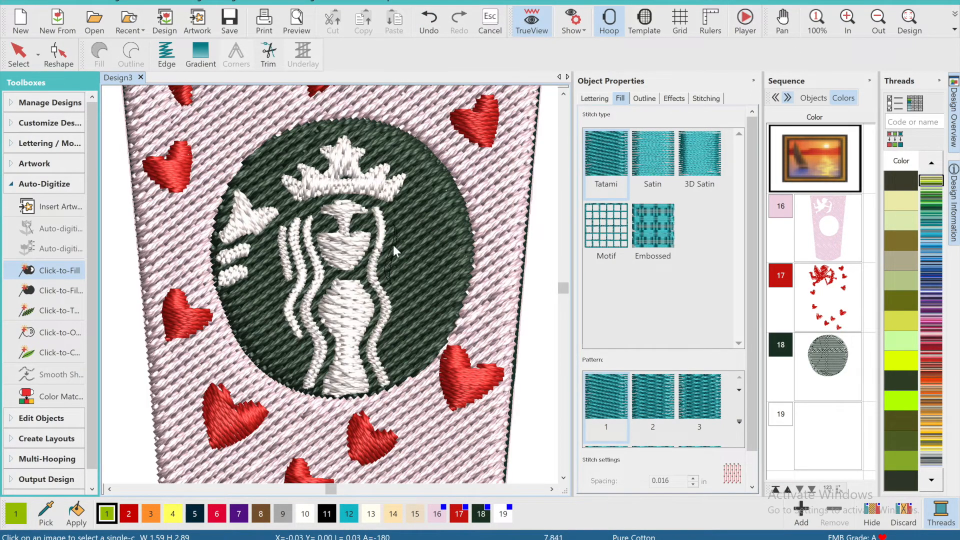
left_click(393, 245)
left_click(406, 255)
Digitize the logo's right tail fin and the upper stripe beneath it as fills
left_click(442, 275)
key("ctrl+z")
left_click(442, 220)
left_click(453, 248)
Duplicate the lower left tail stripe, place the copy at the logo's right edge and mirror it horizontally
left_click(19, 55)
key("ctrl+d")
left_click_drag(233, 275, 452, 275)
left_click(679, 54)
Select all white objects in thread color 19 and set their stitch type to Satin
left_click(60, 271)
left_click(827, 436)
left_click(652, 154)
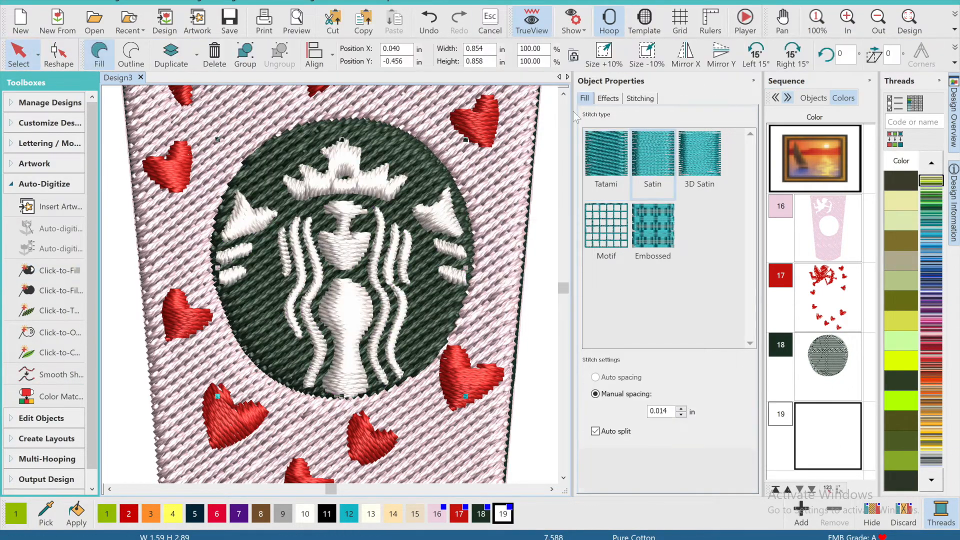
Digitize the white lower band of the cup lid as a fill object with Click-to-Fill
scroll(330, 280, "up", 5)
left_click(878, 21)
scroll(330, 257, "up", 1)
left_click(59, 270)
left_click(332, 257)
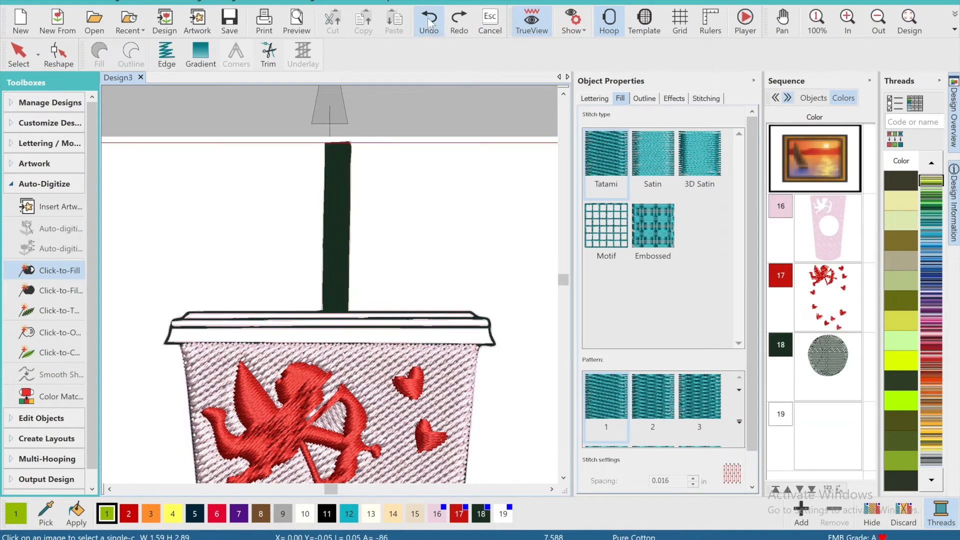
left_click(405, 334)
Reshape the lid fill by adding and moving outline nodes at both ends so it covers the upper rim
key("h")
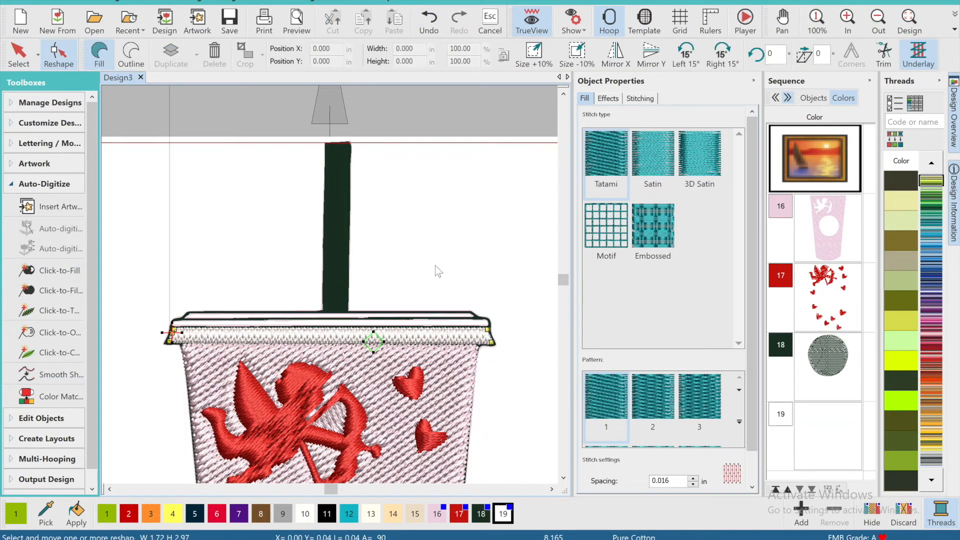
scroll(162, 328, "up", 1)
left_click_drag(527, 340, 527, 330)
left_click(149, 328)
left_click(154, 327)
left_click_drag(135, 340, 155, 319)
left_click(513, 329)
left_click(508, 328)
left_click_drag(509, 325, 507, 318)
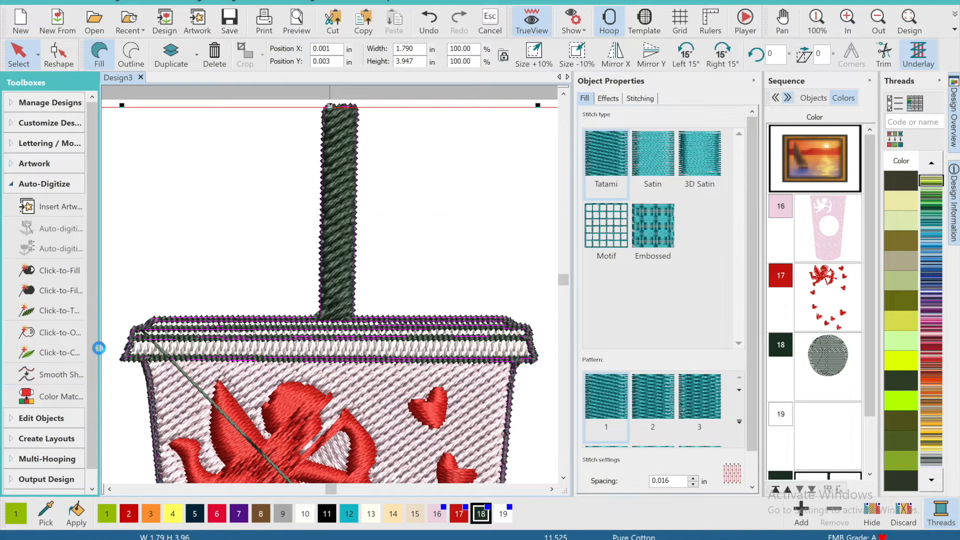
Separate the straw from the dark green cup outline with a Knife cut along the straw's base
left_click(51, 417)
left_click(55, 296)
left_click(363, 253)
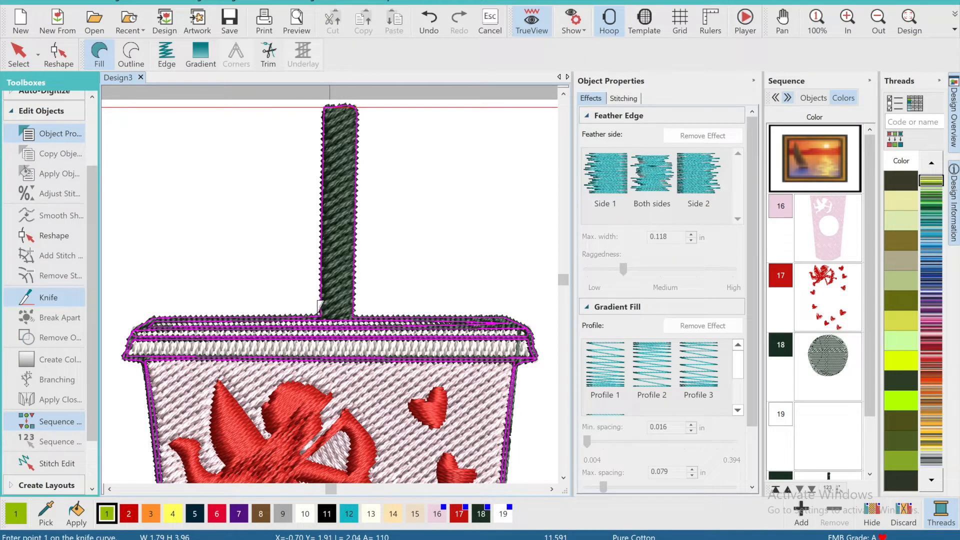
left_click(354, 312)
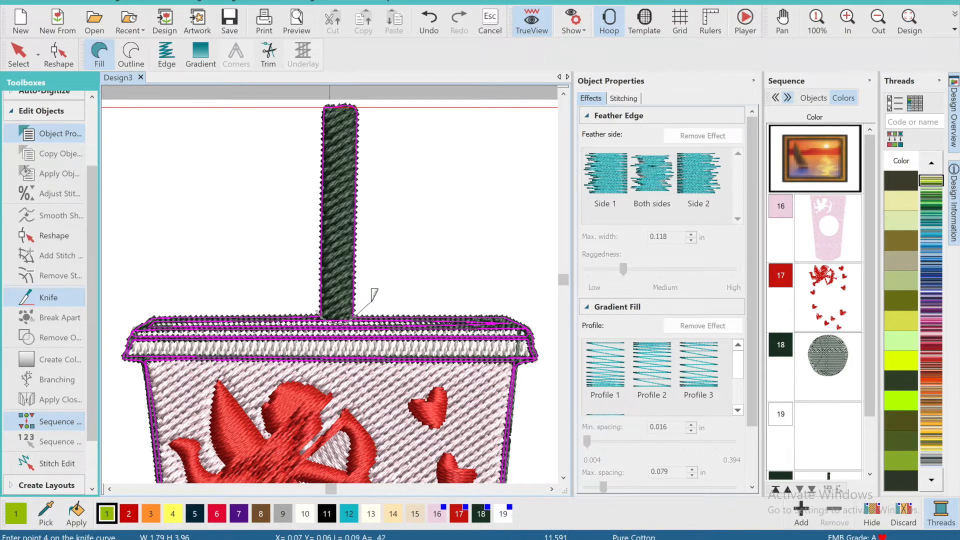
key("Return")
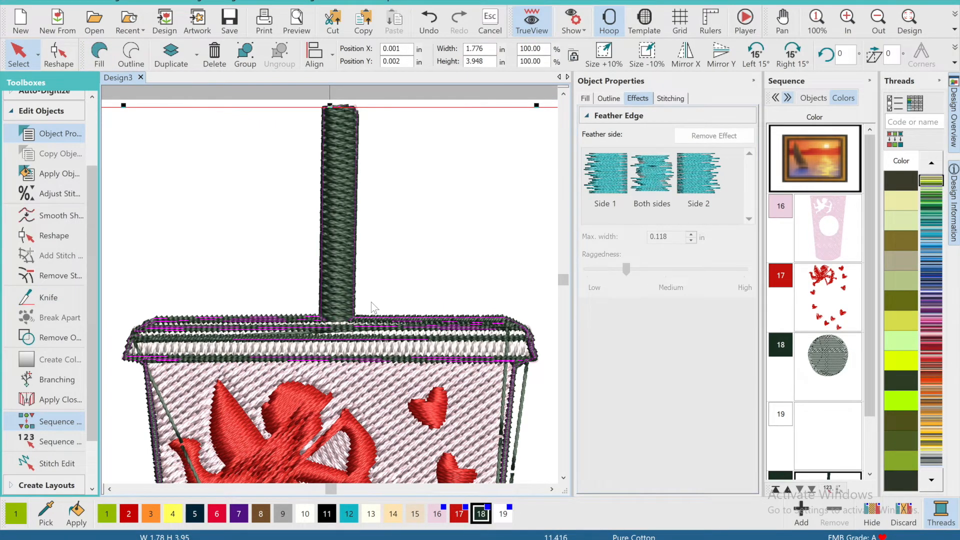
left_click(253, 265)
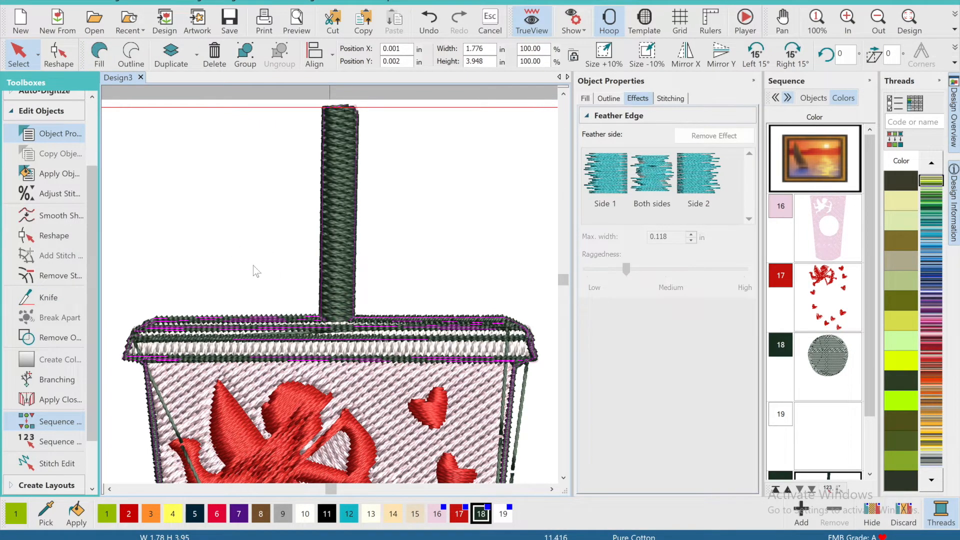
left_click(18, 56)
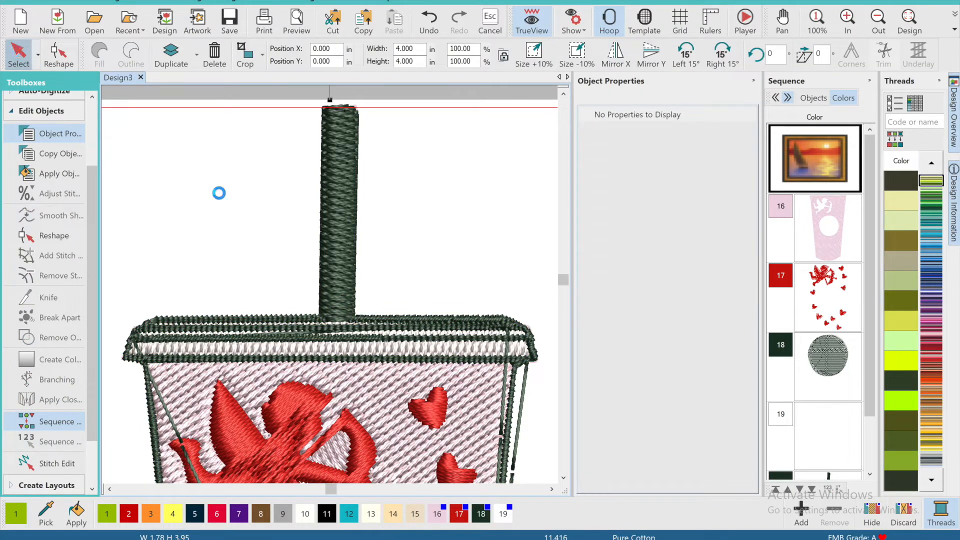
Smooth the separated straw's shape and set its stitch type to Satin
left_click(353, 235)
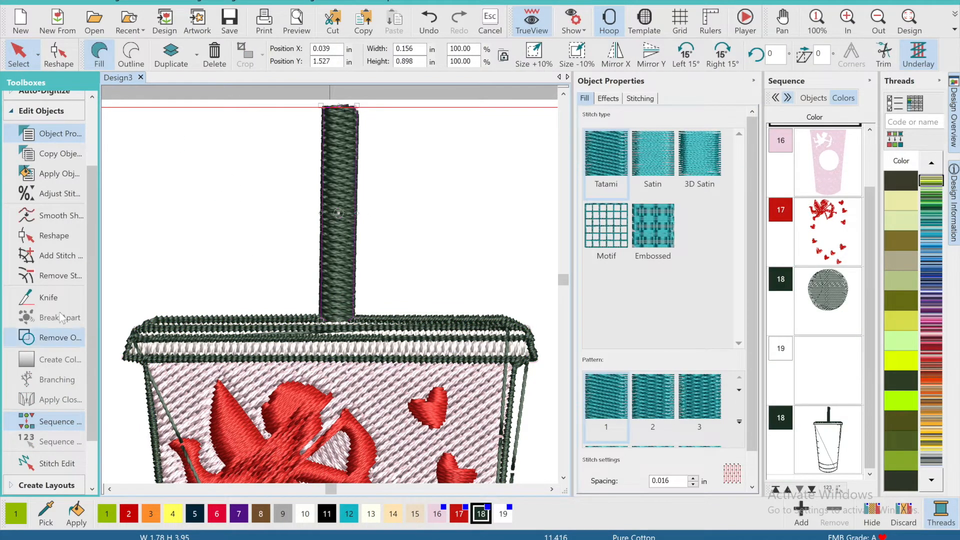
left_click(64, 215)
left_click(552, 254)
left_click(654, 153)
left_click(19, 58)
left_click(270, 324)
left_click(63, 215)
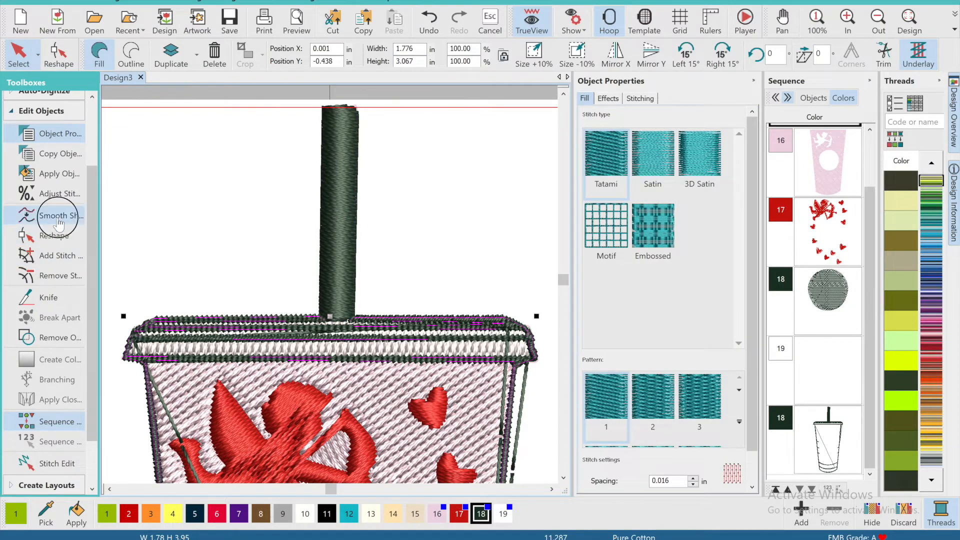
left_click(555, 254)
left_click(328, 510)
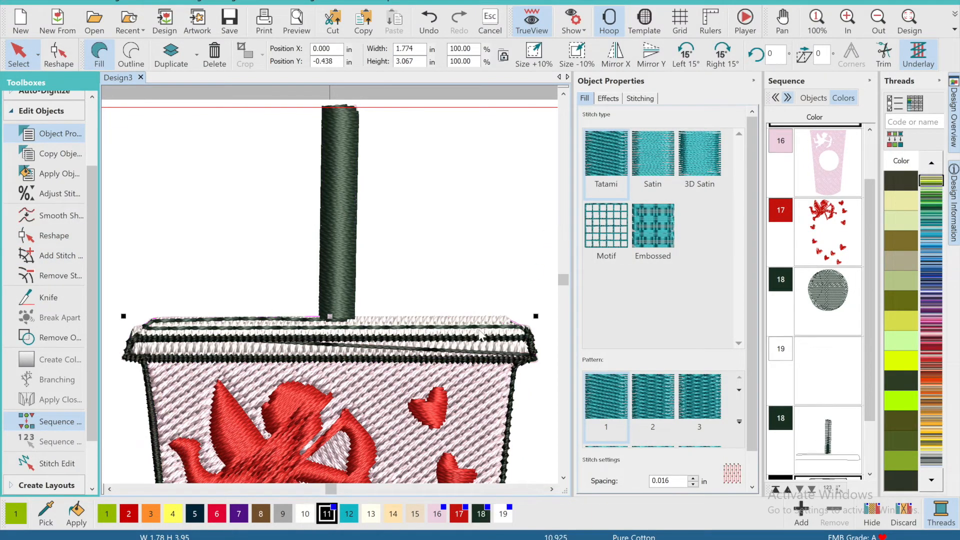
left_click(429, 20)
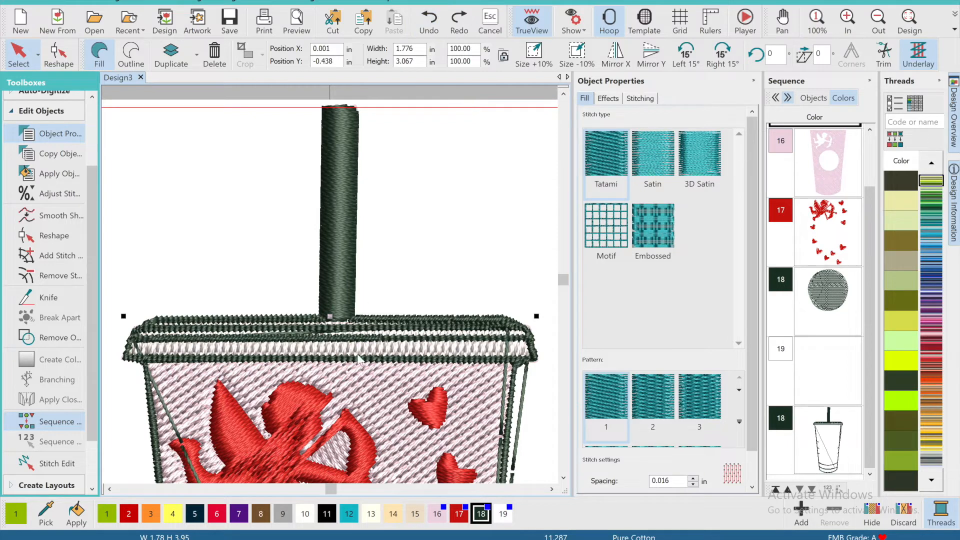
Recolor the cup and lid outline with black thread color 11 and set its stitch type to Satin
left_click(327, 512)
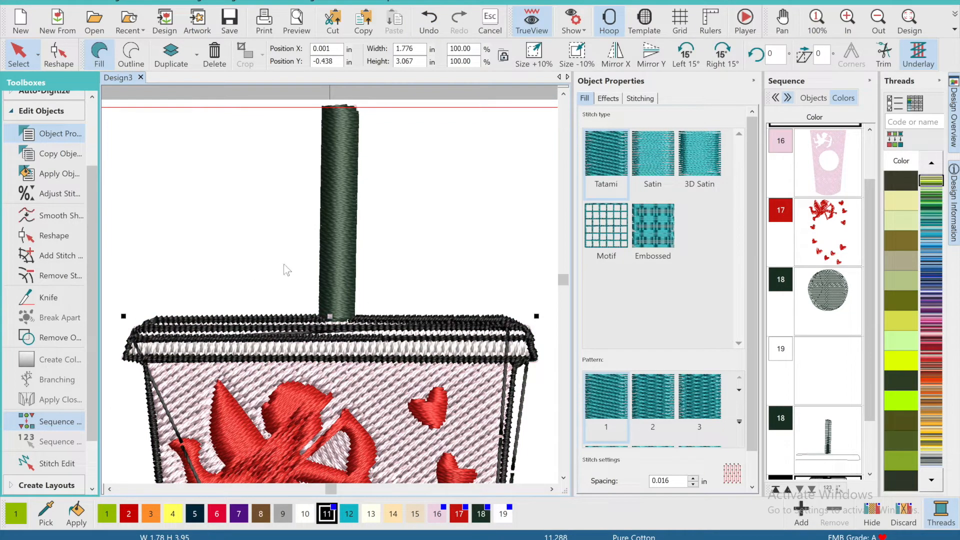
left_click(645, 158)
left_click(68, 219)
left_click(559, 254)
left_click(431, 25)
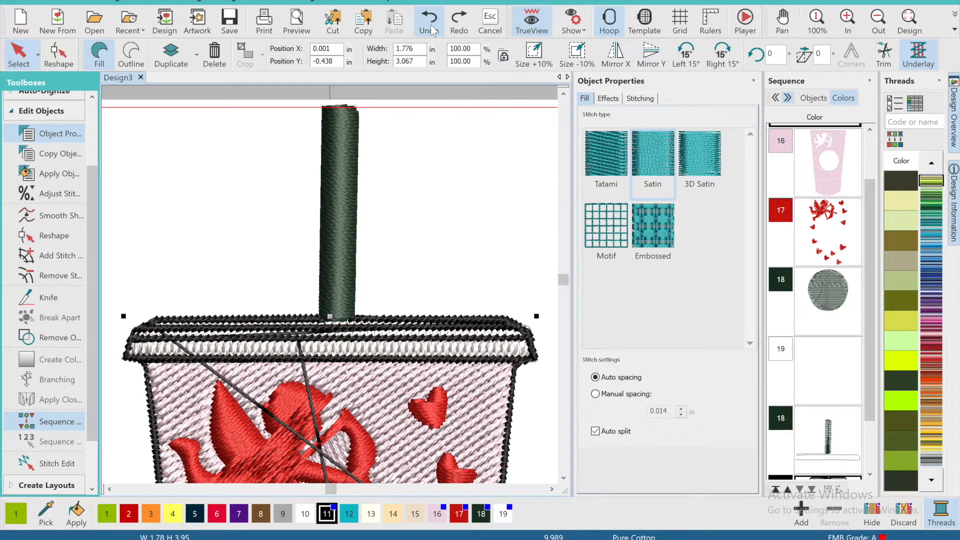
Inspect the whole cup design in the hoop, and examine the lid, straw and cupid area up close
left_click(59, 55)
left_click(909, 20)
left_click(30, 59)
left_click(143, 204)
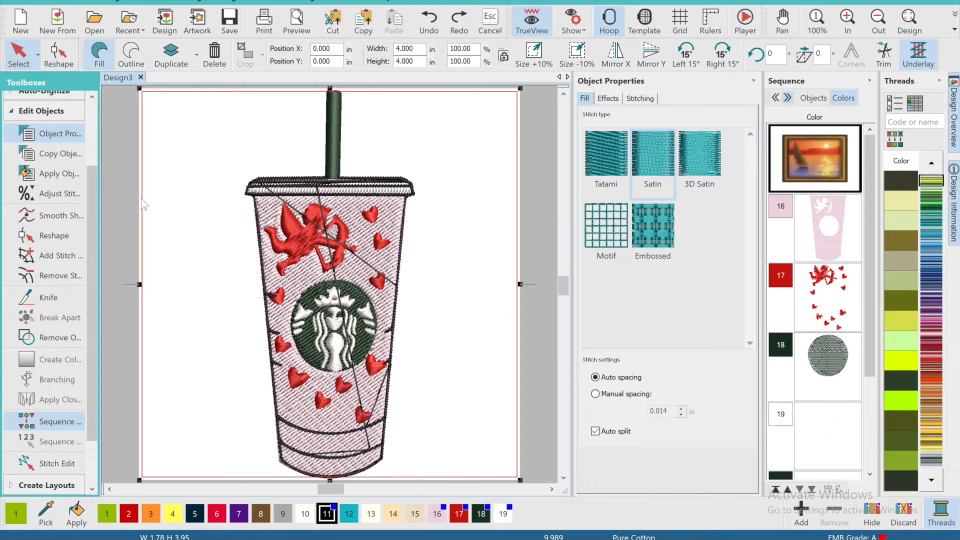
left_click(107, 214)
left_click(782, 20)
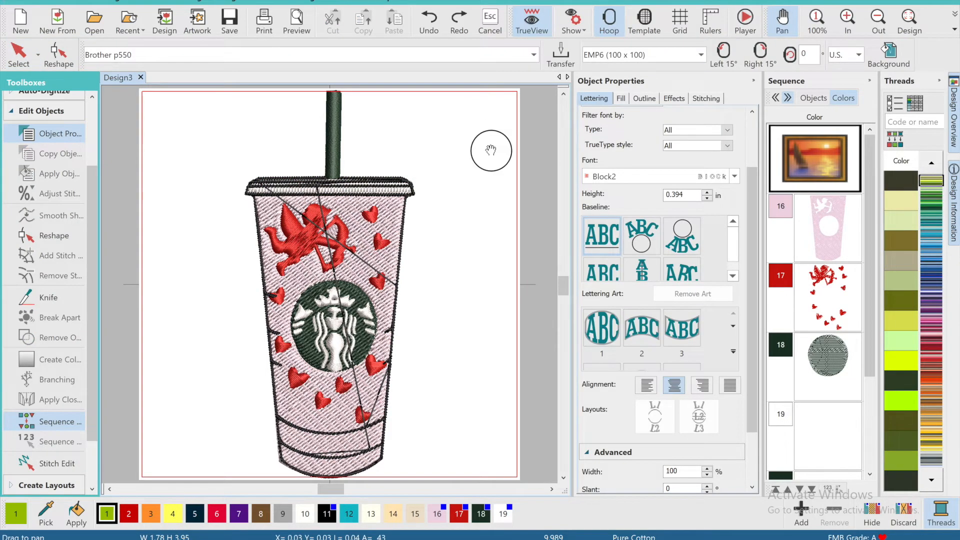
left_click_drag(491, 141, 495, 203)
left_click(843, 17)
left_click(843, 17)
left_click(843, 17)
left_click_drag(384, 248, 360, 298)
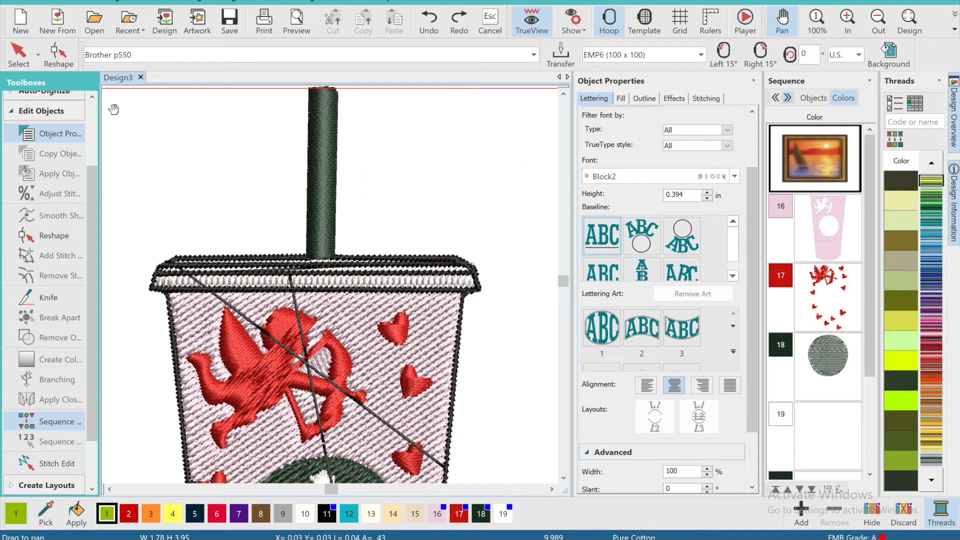
Split the black outline with a Knife cut across the lid and delete the thin strip inside the lid
left_click(18, 55)
left_click(288, 274)
left_click(56, 60)
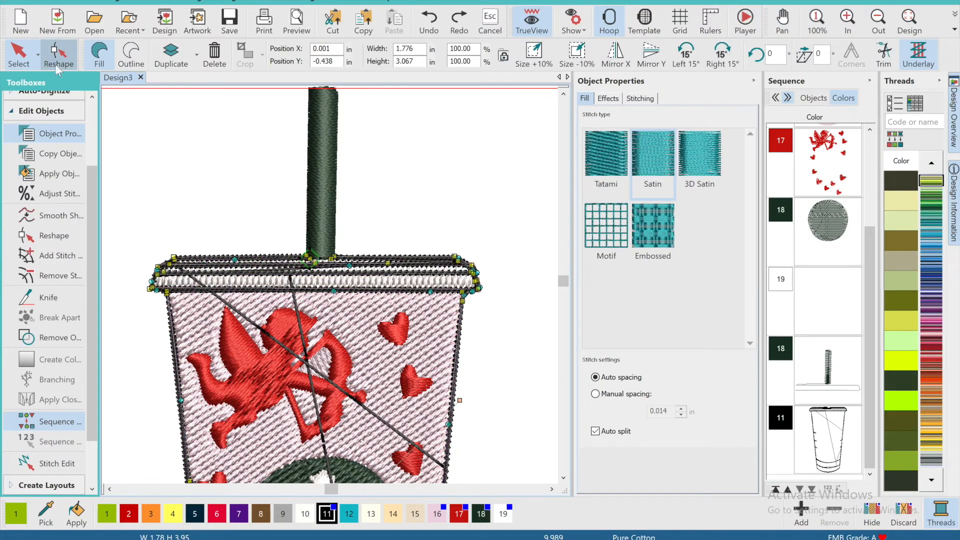
left_click(49, 297)
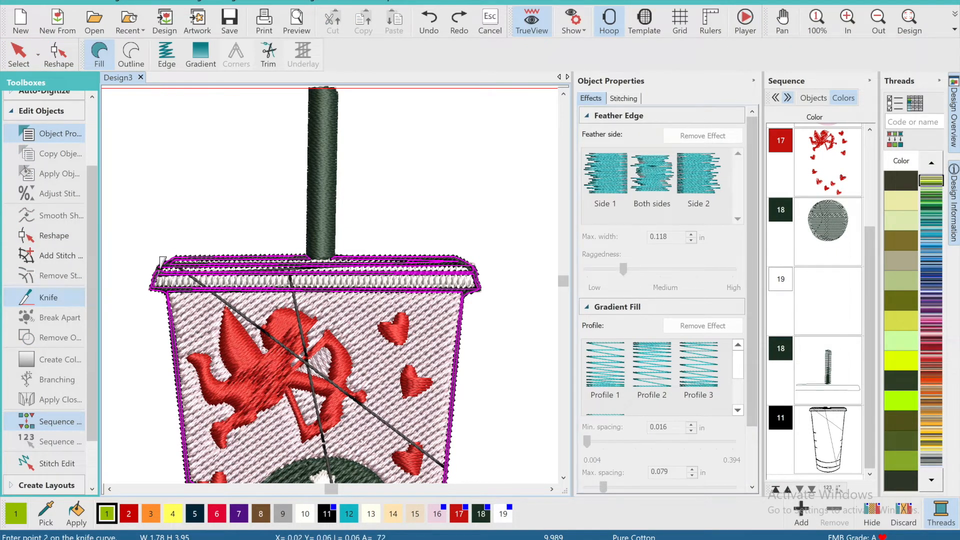
key("XF86AudioMute")
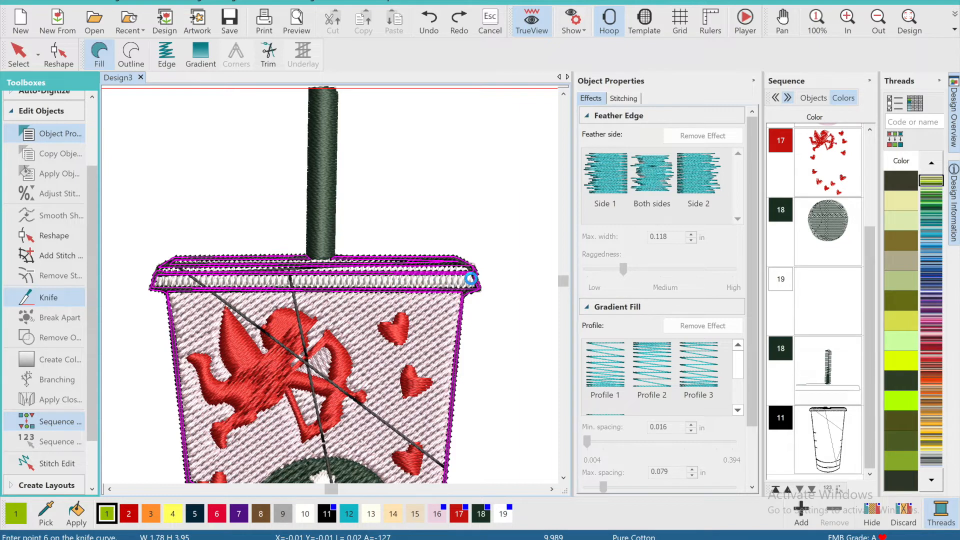
key("Return")
left_click(7, 50)
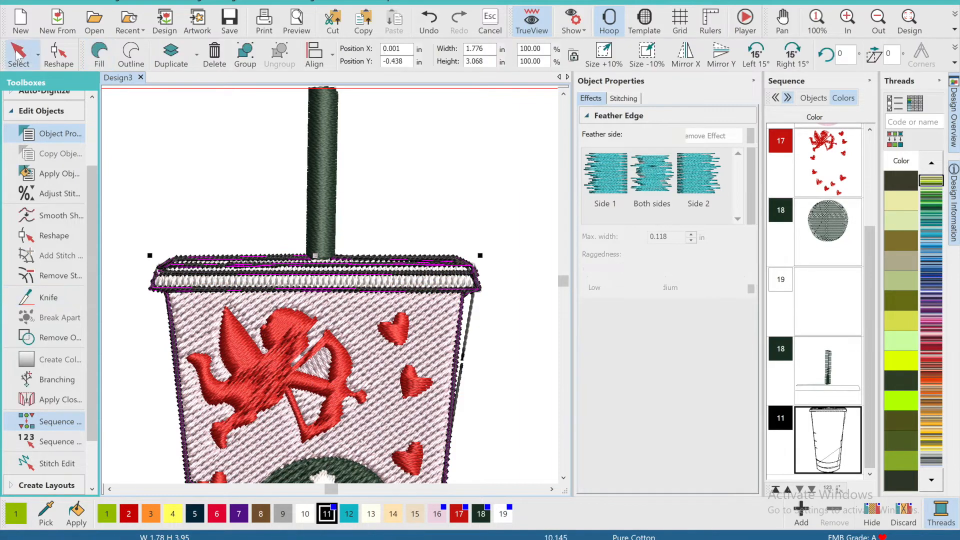
left_click(203, 171)
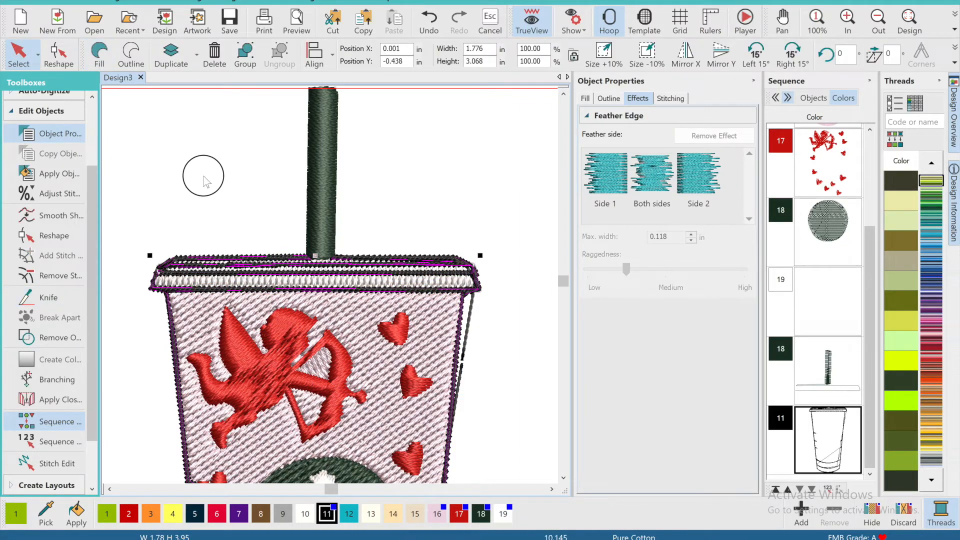
left_click(198, 279)
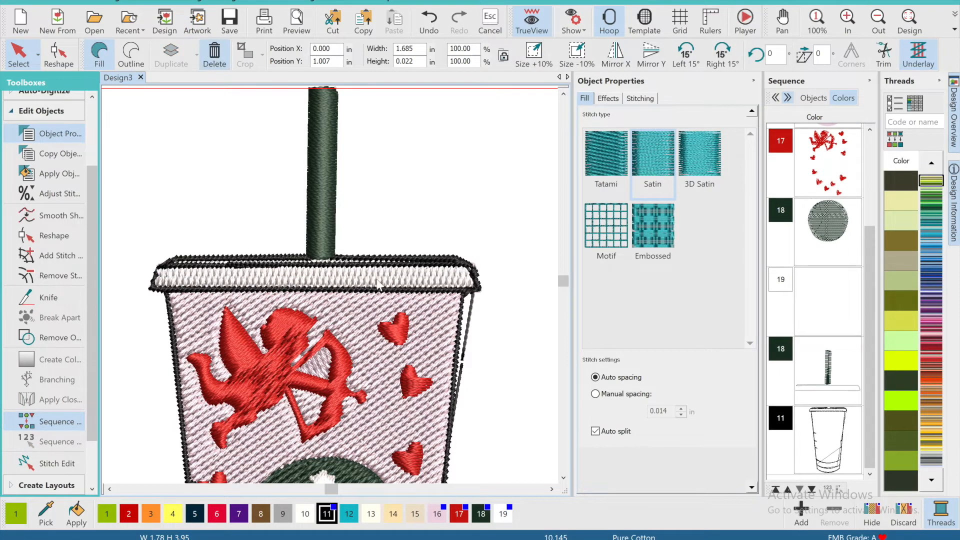
Cut the black outline again with the Knife around the lid's upper right corner
left_click(349, 266)
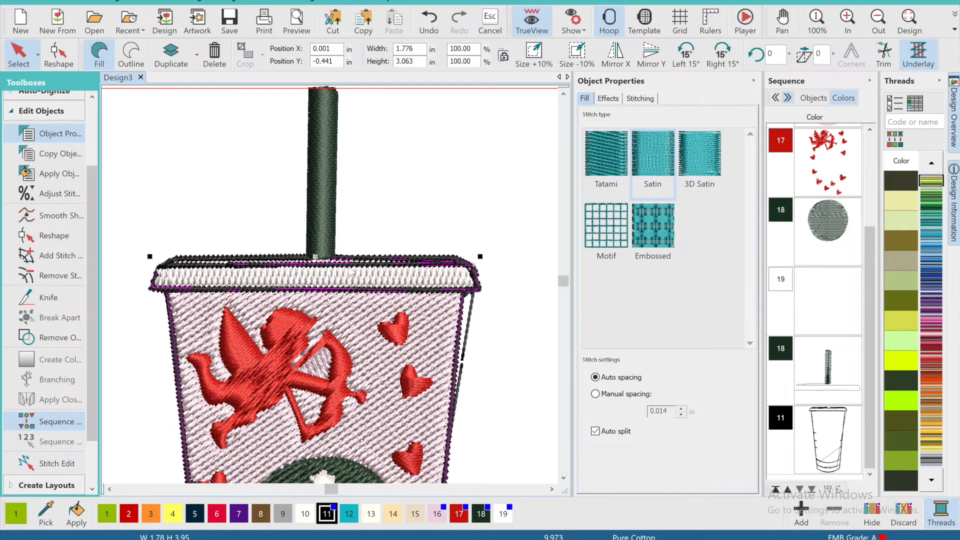
left_click(40, 298)
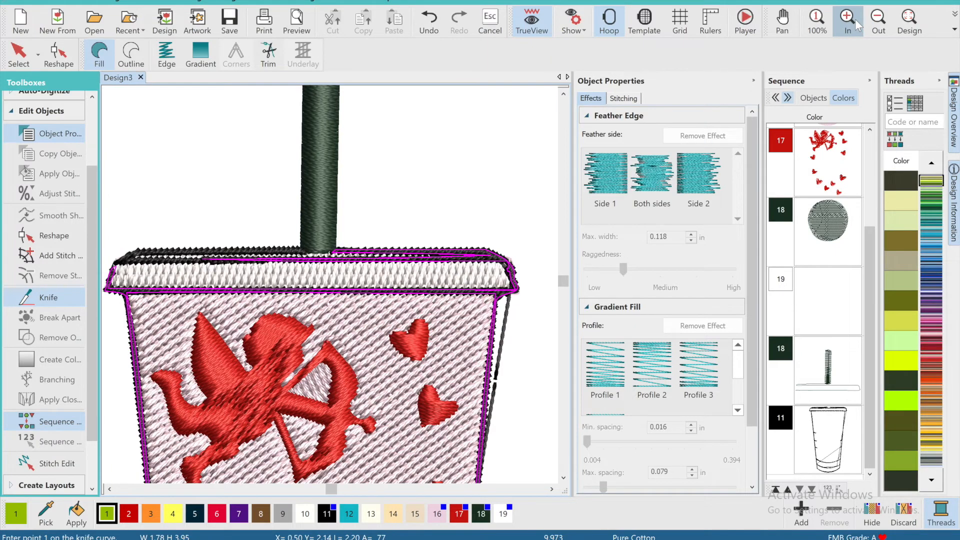
left_click(855, 19)
left_click(551, 490)
left_click(550, 490)
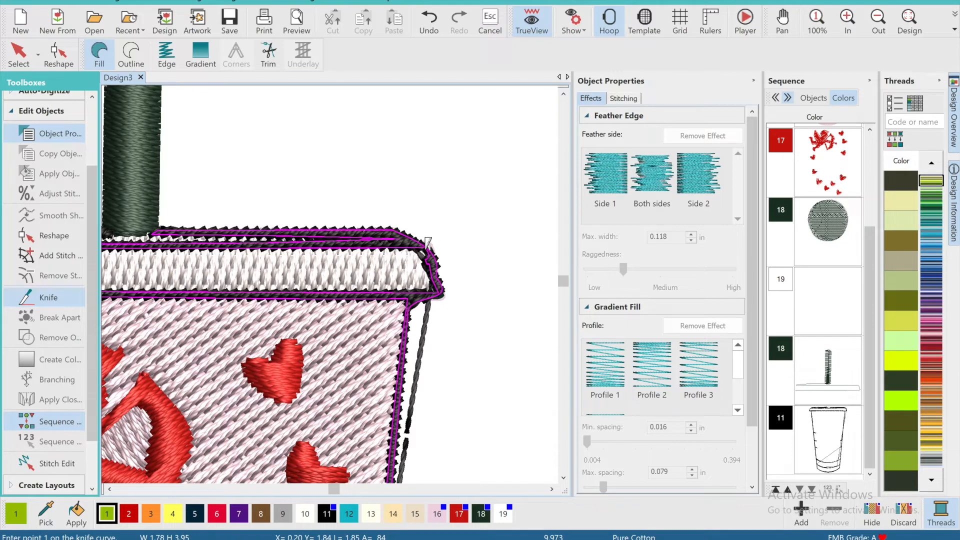
left_click(400, 230)
key("Return")
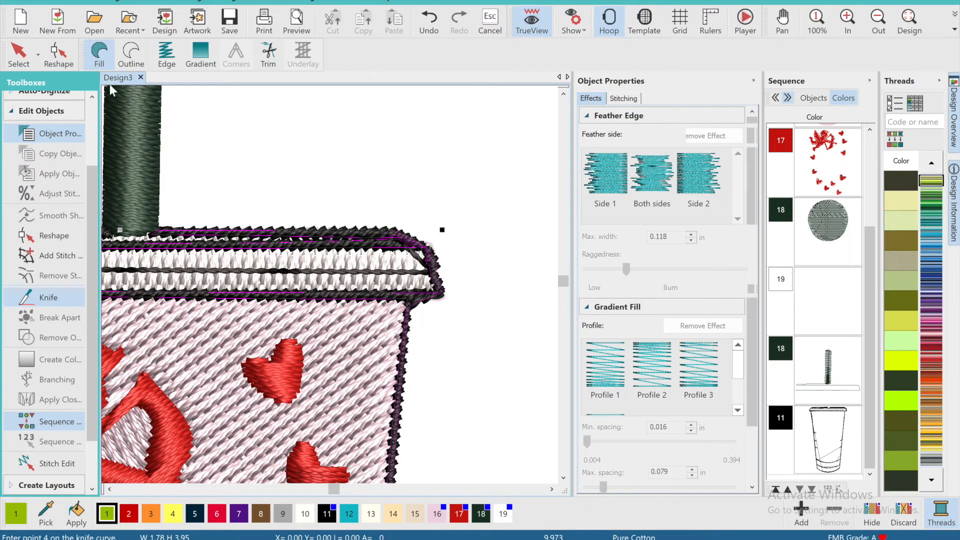
left_click(25, 62)
left_click(257, 118)
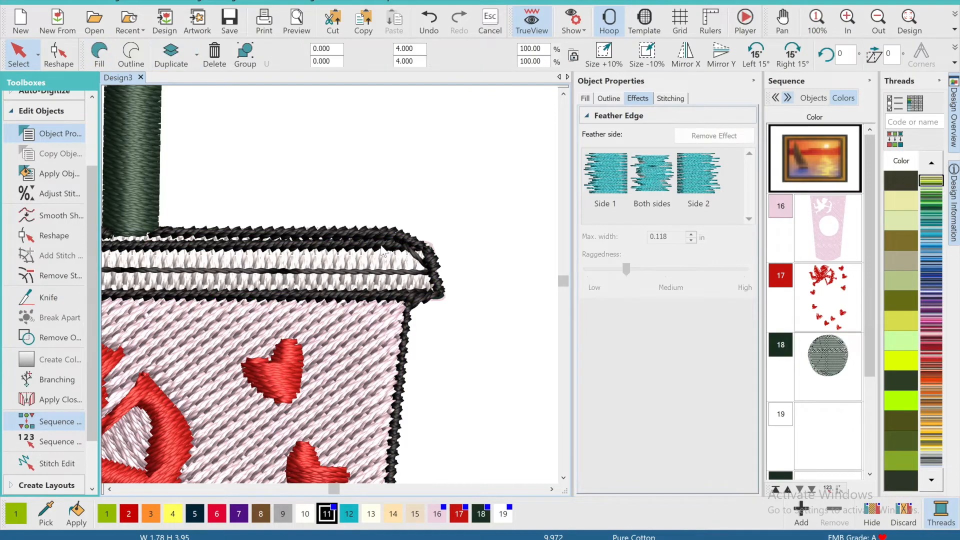
Delete the two leftover black outline pieces running along the upper part of the lid
left_click(285, 242)
left_click(214, 56)
left_click(219, 246)
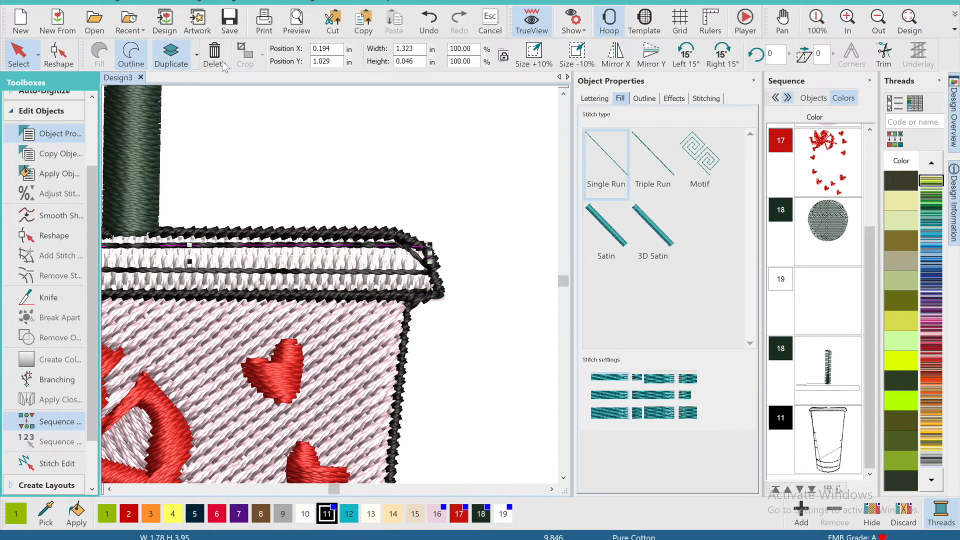
left_click(218, 58)
Delete the remaining black strip and the dark green run line inside the lid on the left of the straw
left_click(359, 270)
left_click(367, 246)
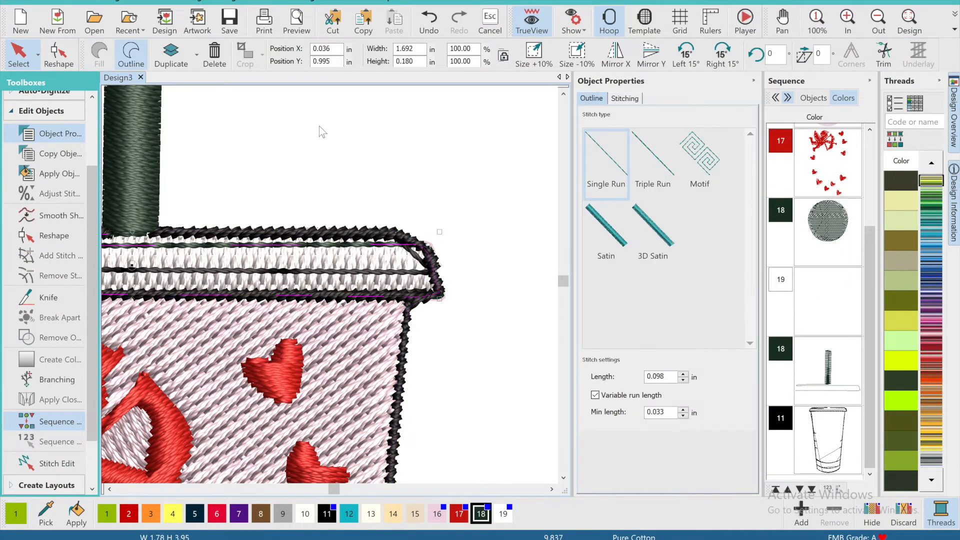
left_click(419, 278)
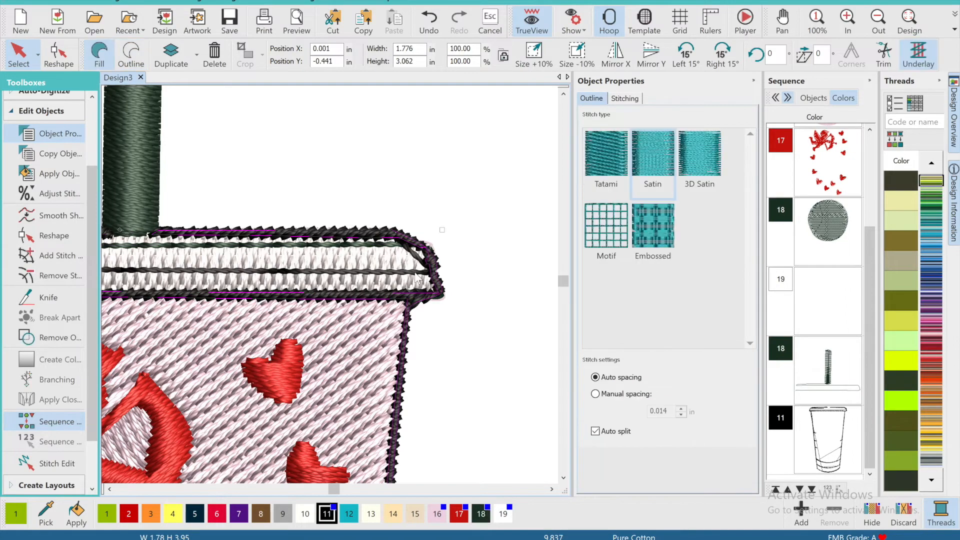
left_click(110, 489)
left_click(110, 489)
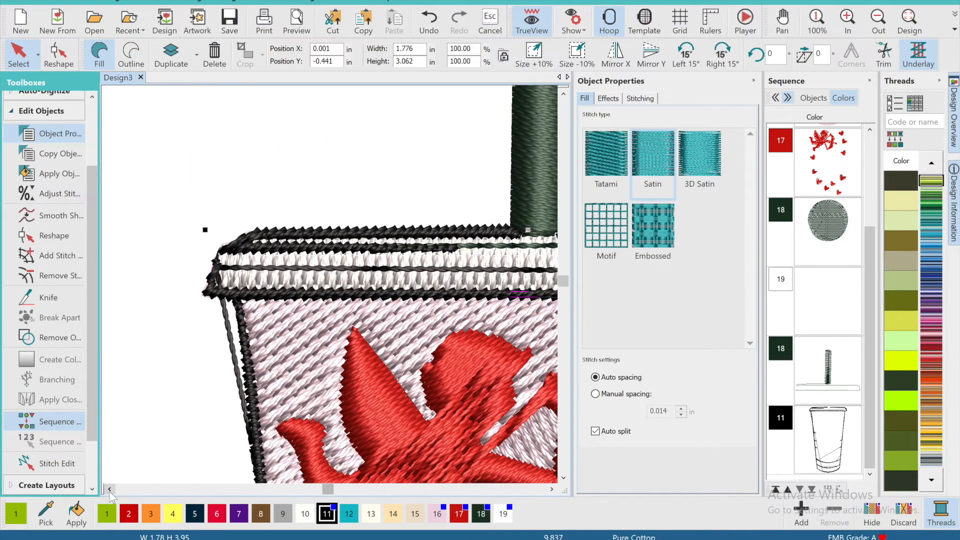
left_click(410, 250)
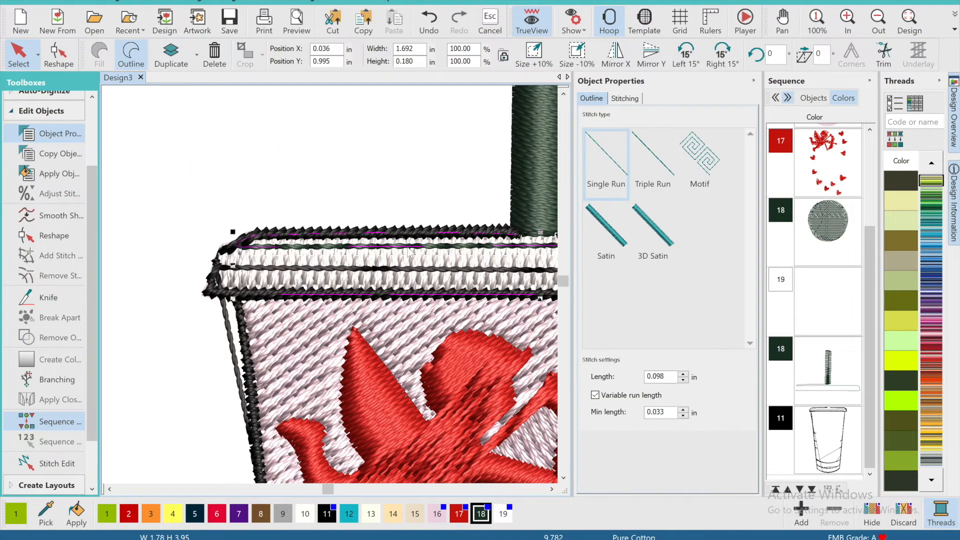
key("Escape")
left_click(265, 271)
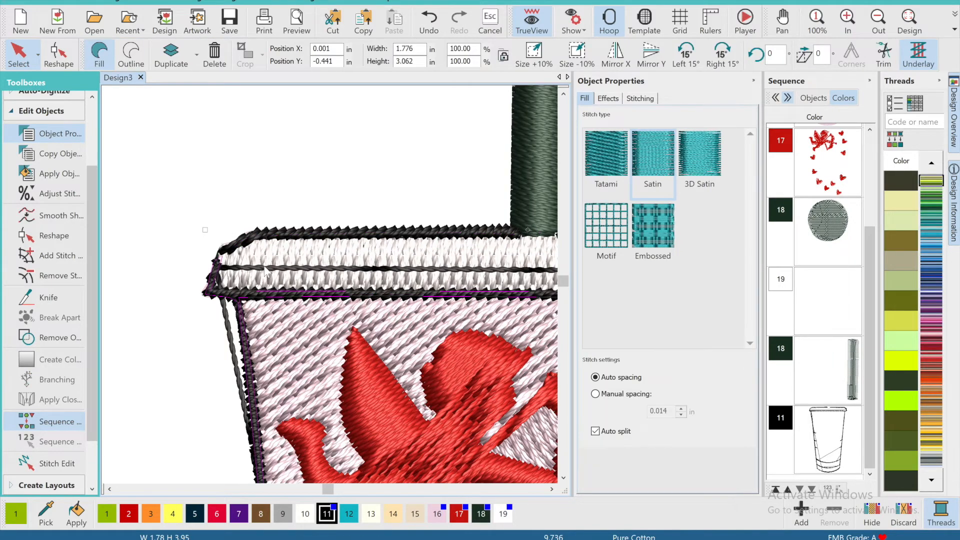
key("ctrl+z")
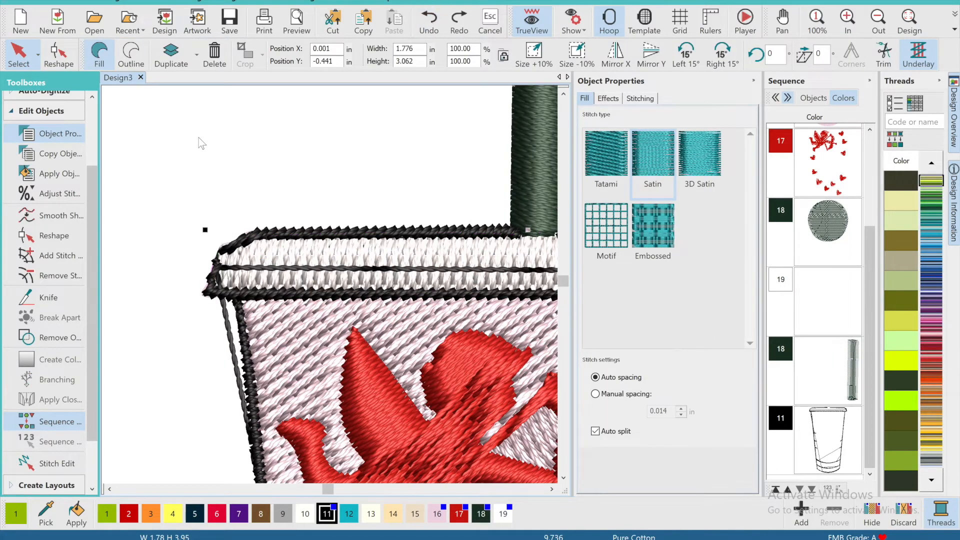
Remove the main black outline's surplus reshape nodes around the lid's left corner
left_click(50, 55)
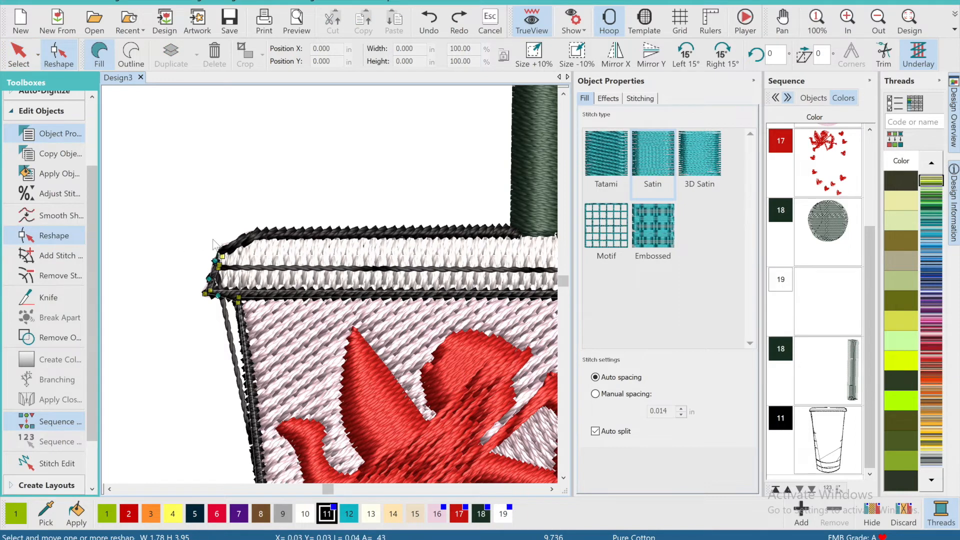
left_click_drag(206, 242, 230, 294)
key("Delete")
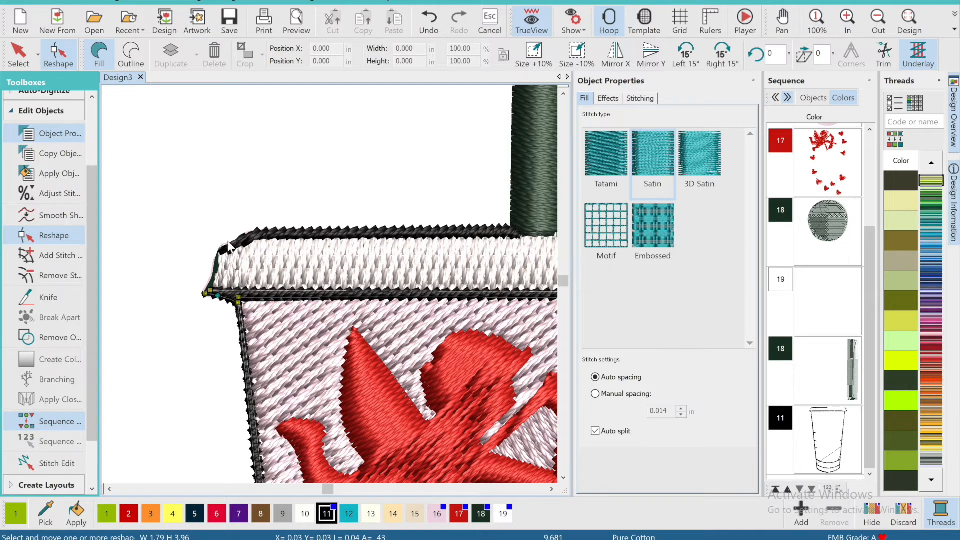
Reshape the black piece left of the straw so that it runs down the lid's left edge to the rim
left_click(19, 54)
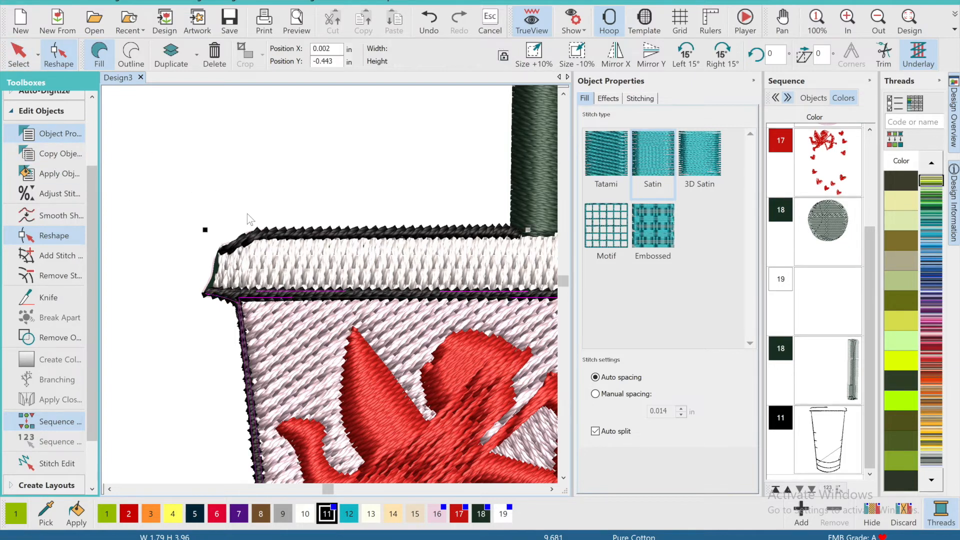
left_click(241, 243)
left_click(59, 55)
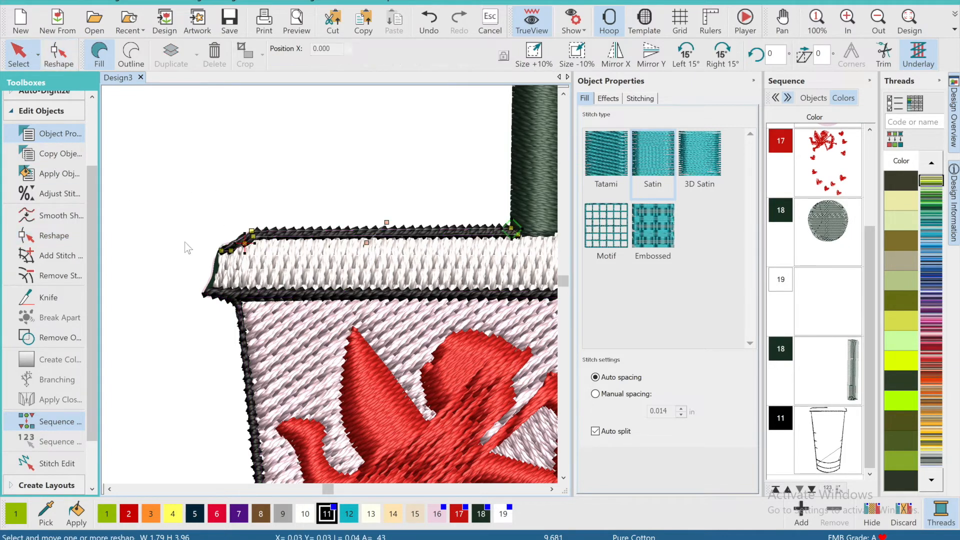
left_click_drag(202, 230, 214, 288)
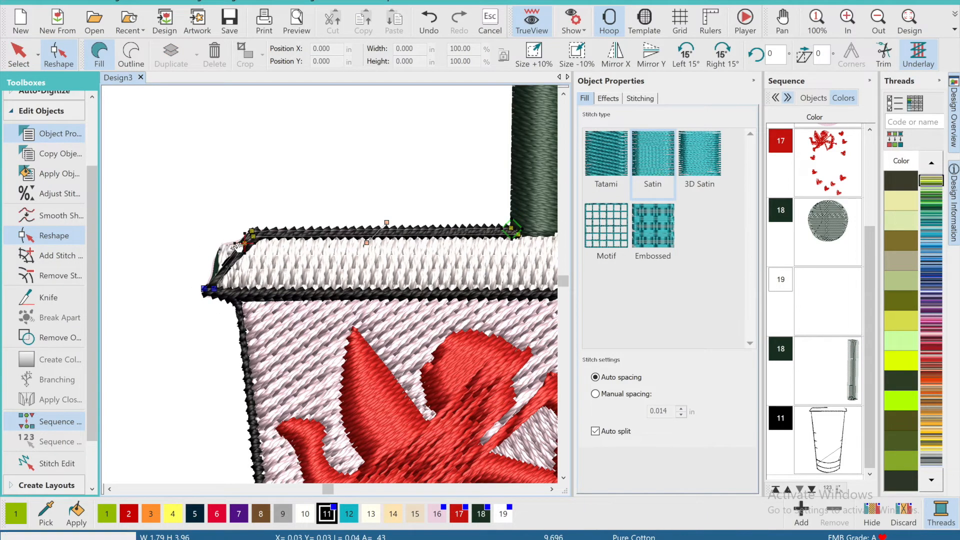
left_click_drag(237, 244, 220, 245)
Delete surplus nodes of the black outline at the lid's right corner and adjust the corner's shape
left_click(550, 489)
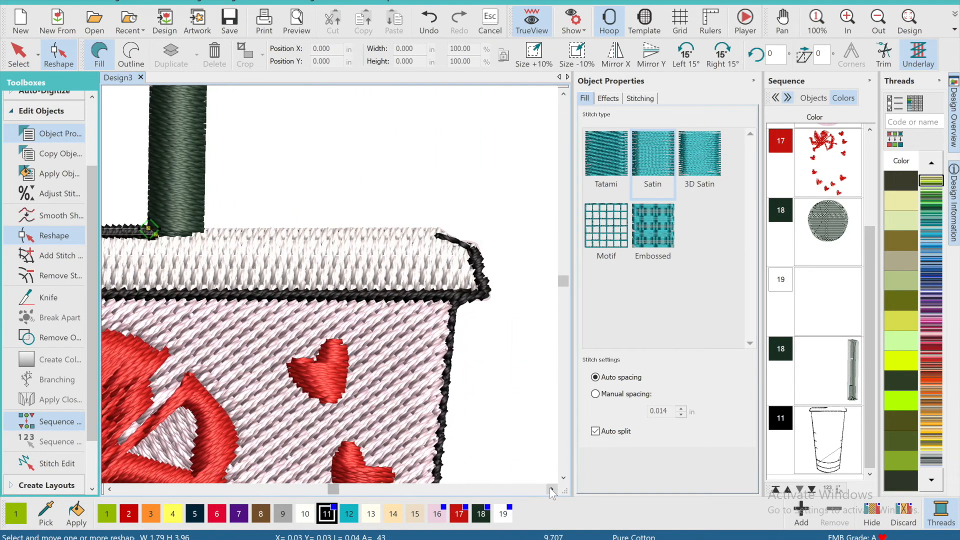
left_click(440, 259)
left_click(398, 235)
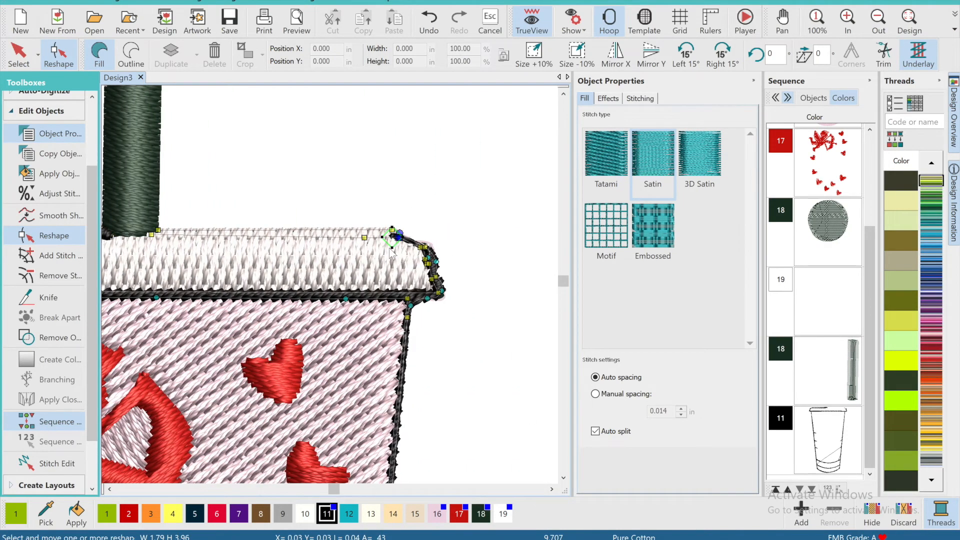
key("Delete")
left_click_drag(420, 247, 432, 274)
key("Delete")
left_click(422, 247)
left_click_drag(435, 282, 440, 290)
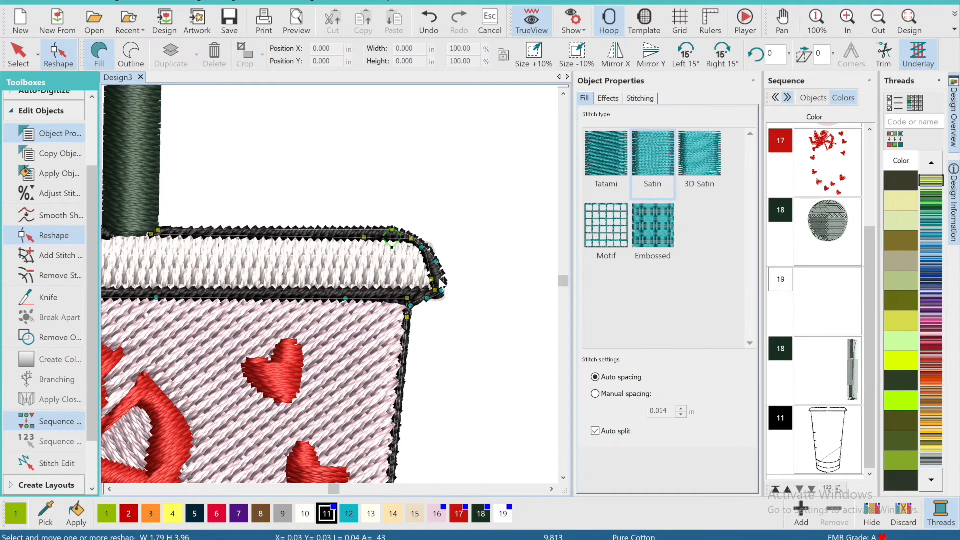
left_click(429, 20)
left_click(909, 20)
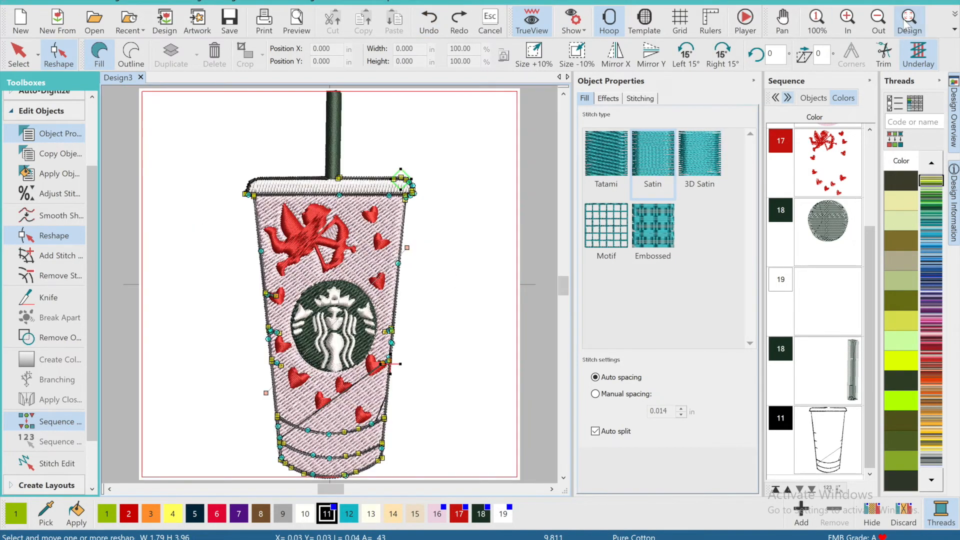
Split the black cup outline with a straight Knife cut across the cup just below the siren logo
left_click(59, 54)
left_click(418, 349)
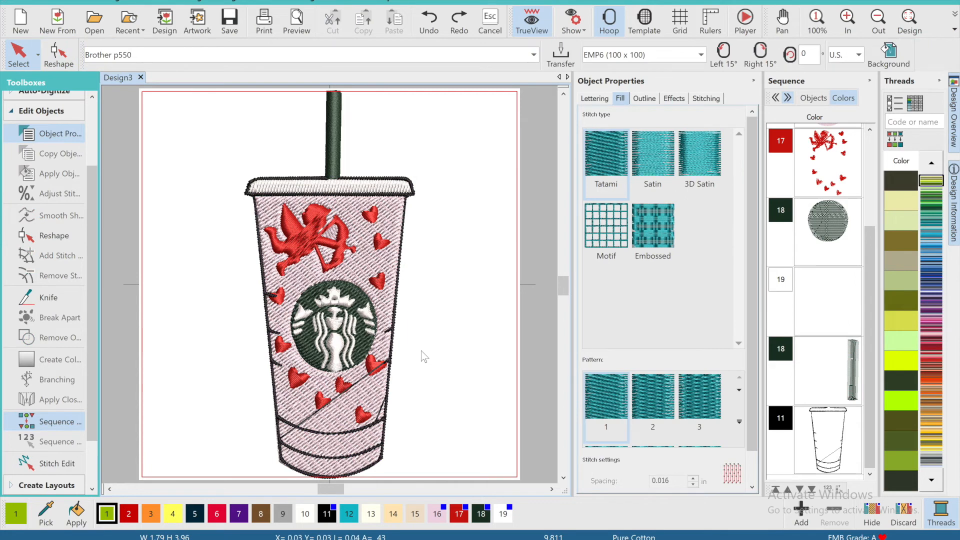
left_click_drag(566, 292, 566, 295)
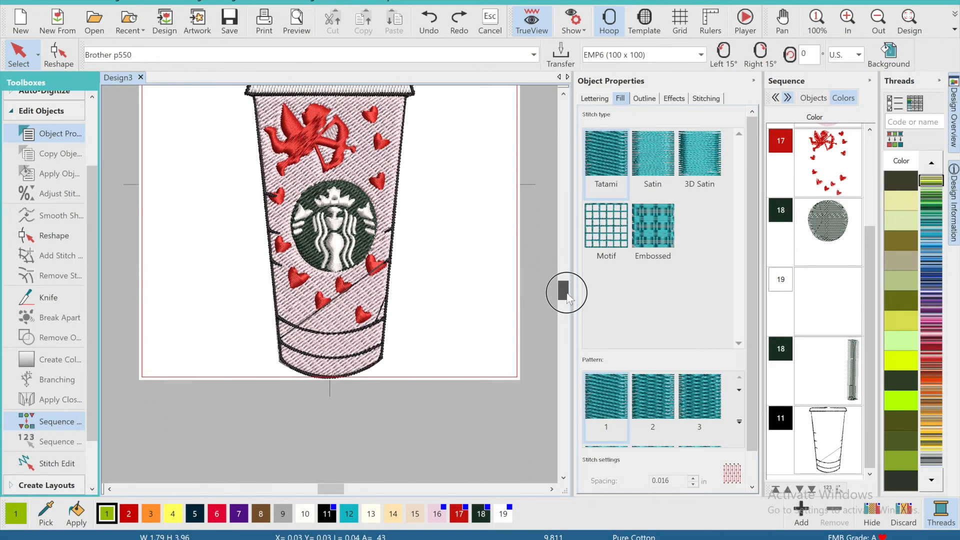
left_click(386, 326)
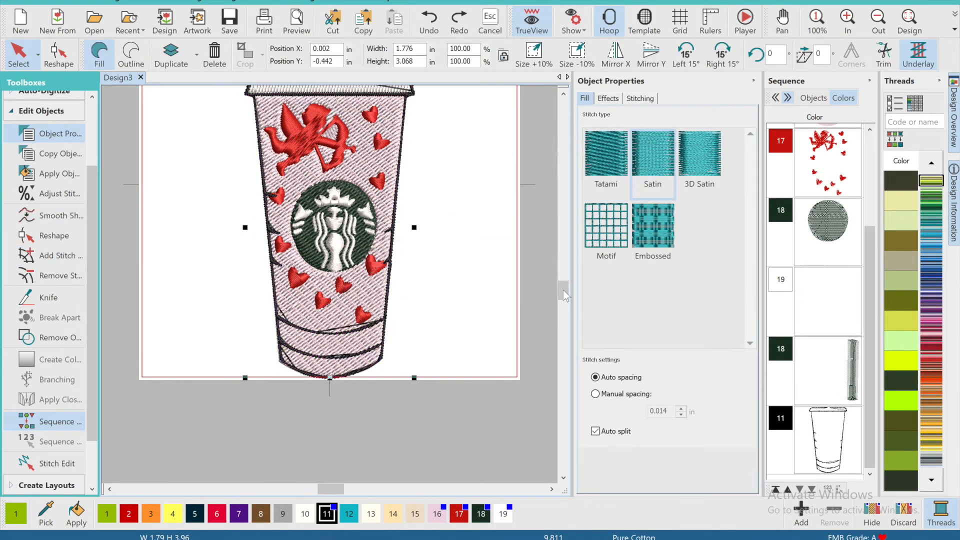
left_click(850, 23)
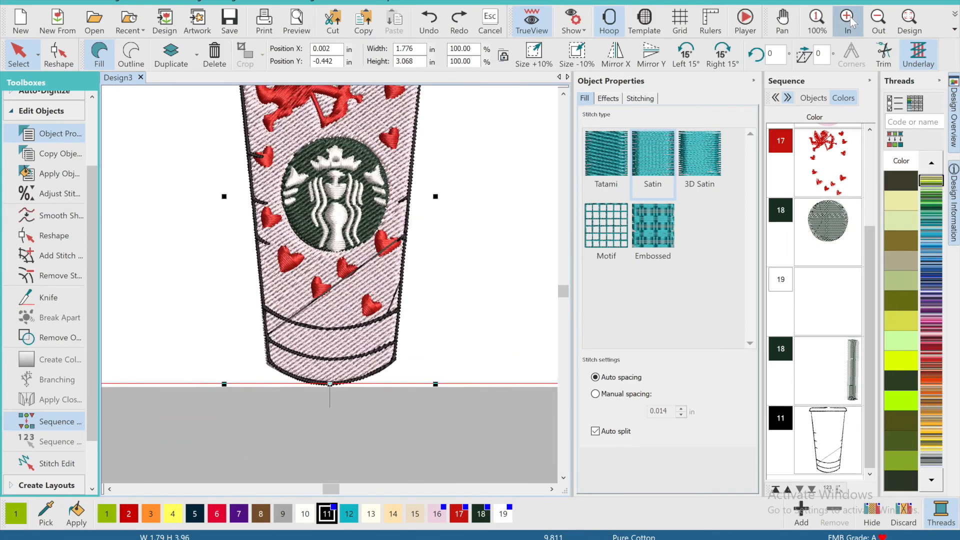
left_click(853, 22)
left_click(249, 304)
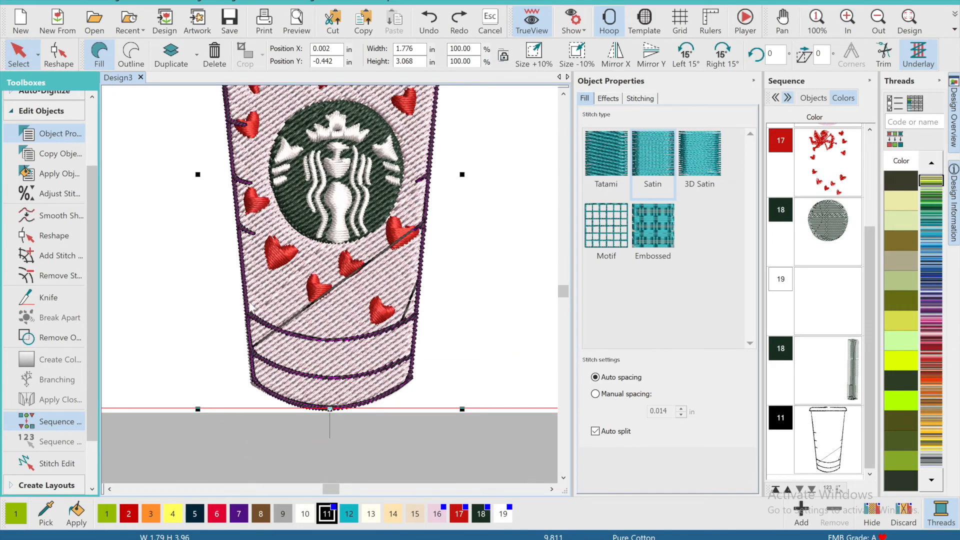
left_click(49, 297)
left_click(227, 253)
left_click(457, 242)
key("Return")
key("Escape")
Split the upper black outline with a straight Knife cut across the cup just below the lid
left_click(563, 94)
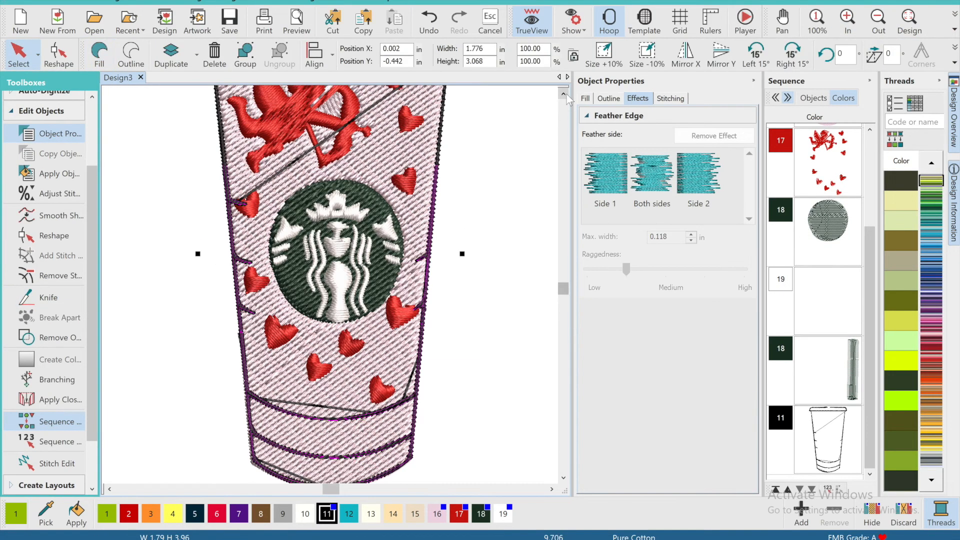
left_click(563, 93)
left_click(199, 164)
left_click(48, 297)
left_click(194, 171)
left_click(469, 171)
key("Return")
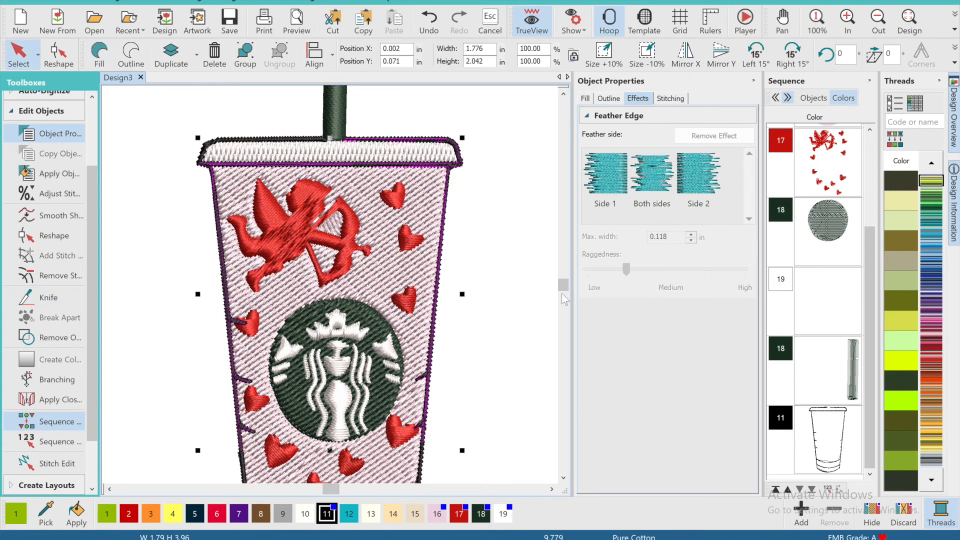
Smooth the lower section of the black cup outline and show its nodes for reshaping
left_click_drag(564, 287, 565, 295)
left_click(418, 272)
left_click(69, 54)
left_click(55, 217)
left_click(555, 253)
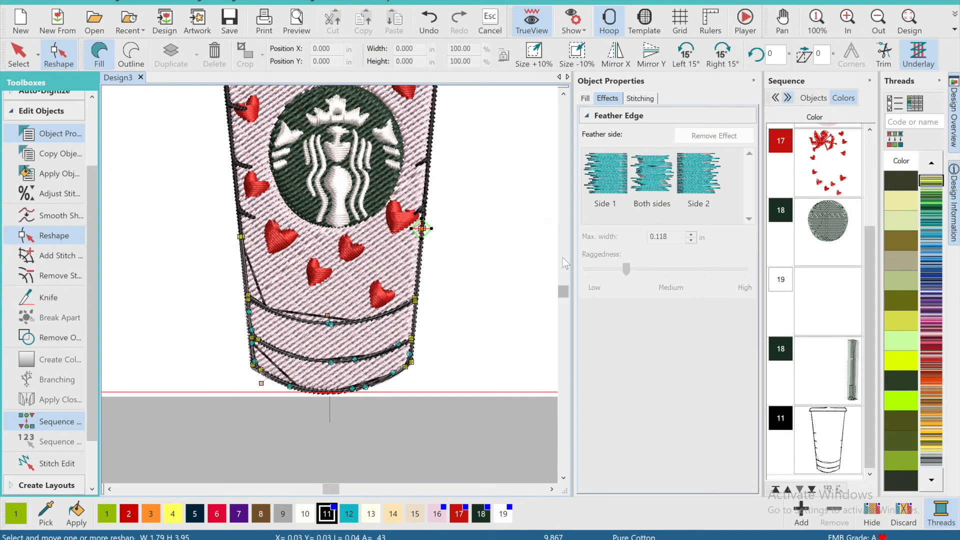
Apply the Satin fill stitch to the lower section of the black cup outline and finish reshaping it
left_click(585, 98)
left_click(647, 158)
left_click(910, 21)
key("Escape")
Select the entire cup design and scale it proportionally to a height of 3.85 in
left_click(220, 425)
key("ctrl+a")
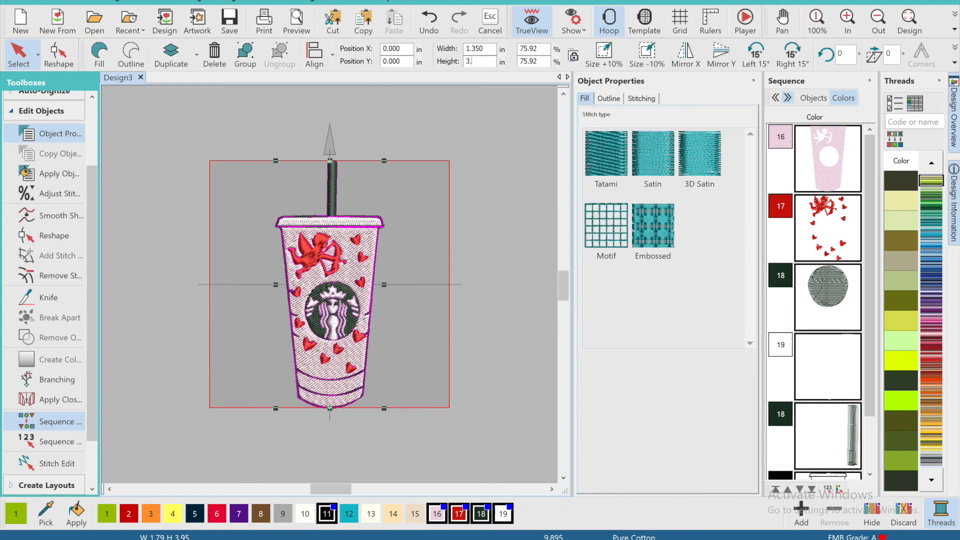
key("Return")
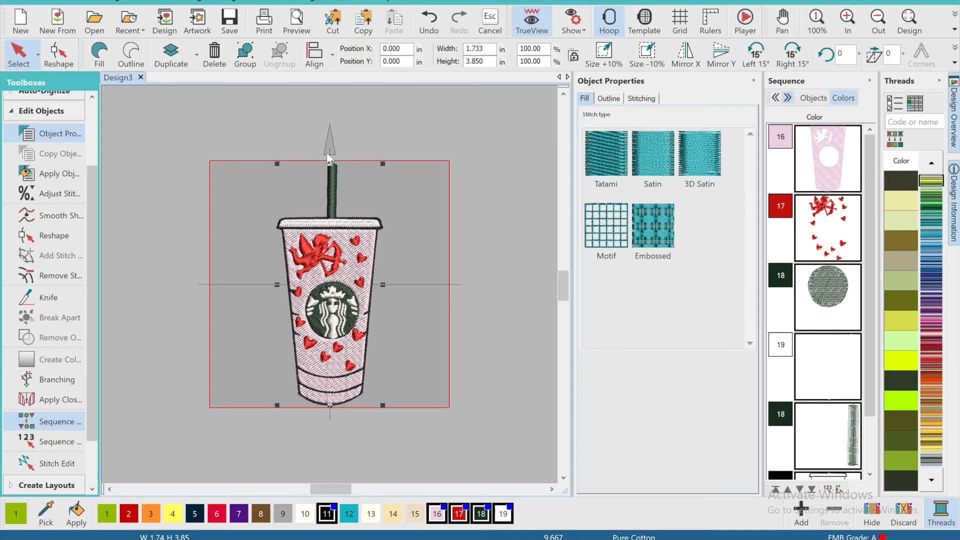
Start exporting the 3.85 in tall cup design as an embroidery machine file
left_click(45, 112)
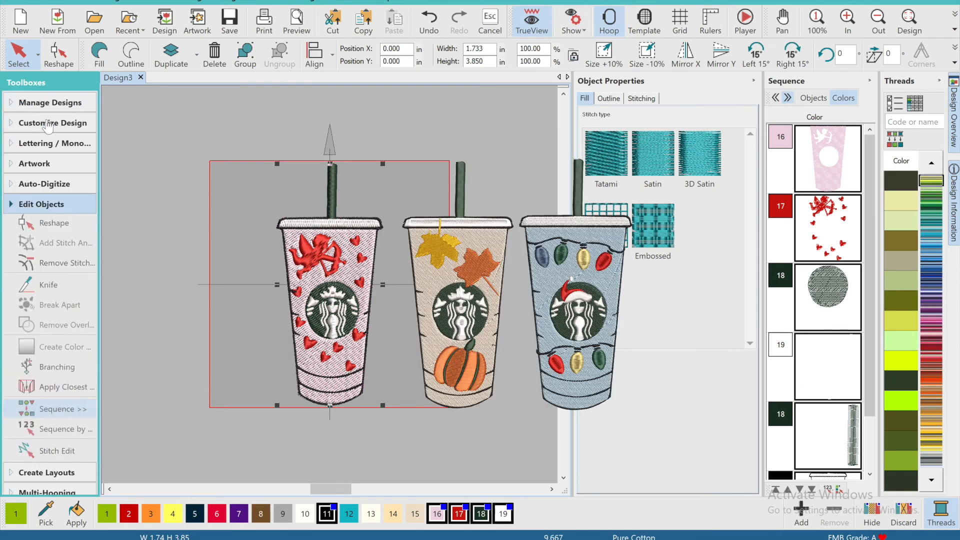
left_click(68, 264)
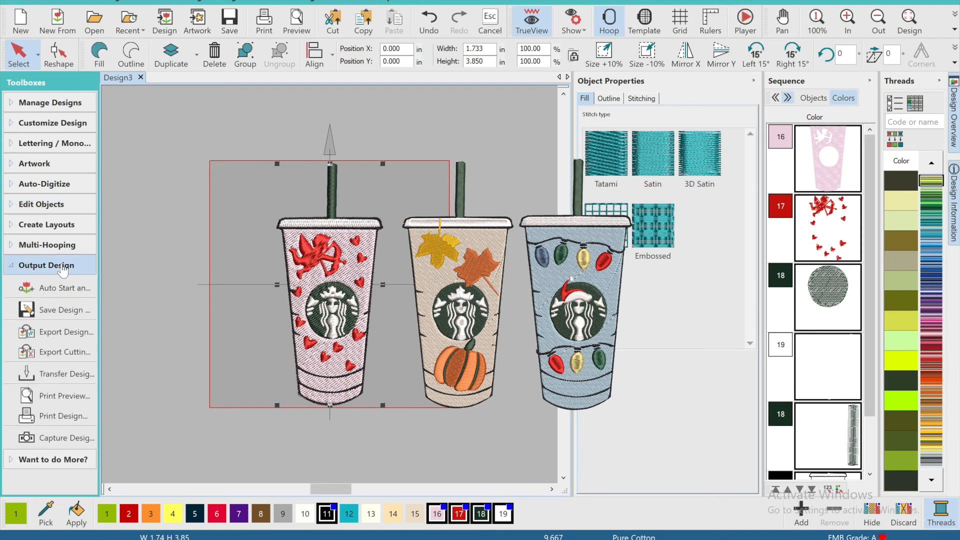
left_click(60, 332)
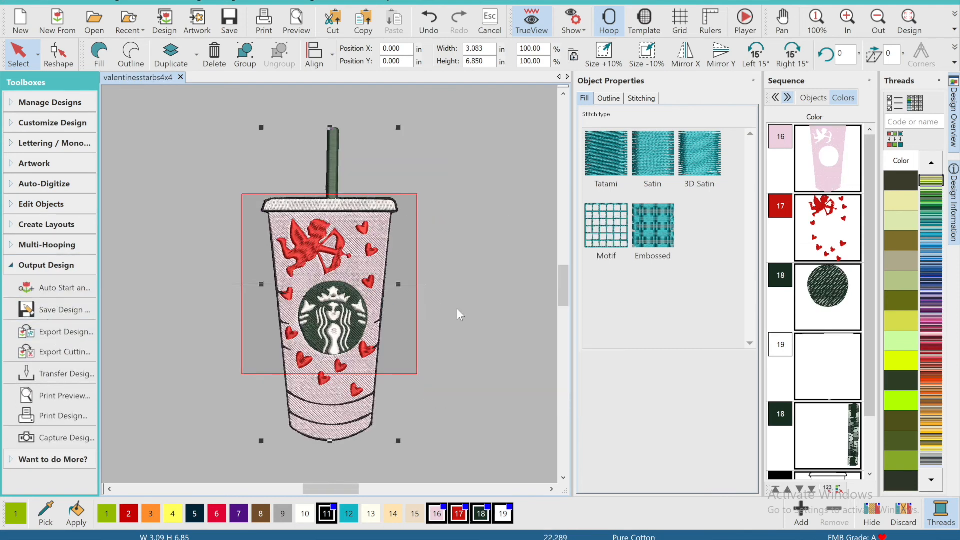
Export the 6.85 in tall version of the cup as a Brother/Babylock/Deco PES machine file named valentinesstarbs5x7
key("BackSpace")
key("BackSpace")
key("BackSpace")
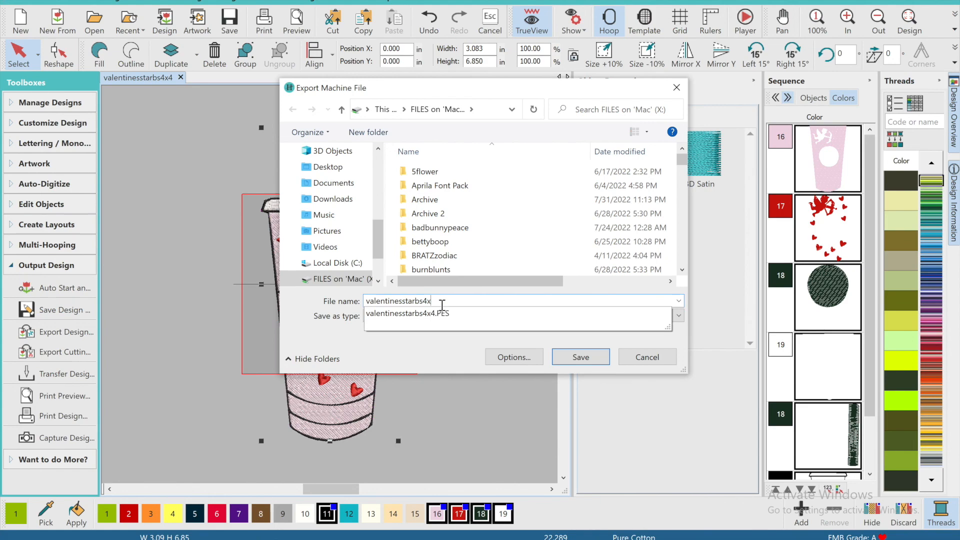
type("5x7")
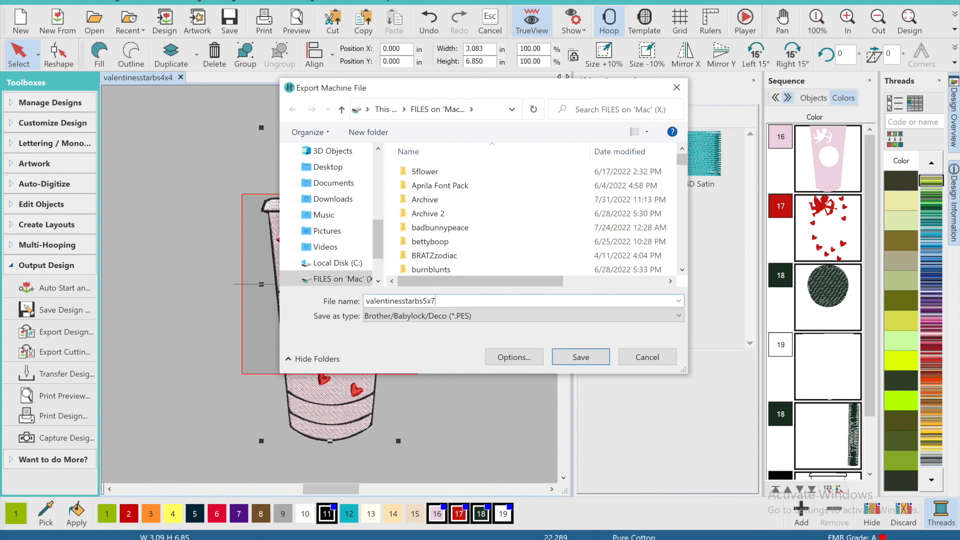
key("Return")
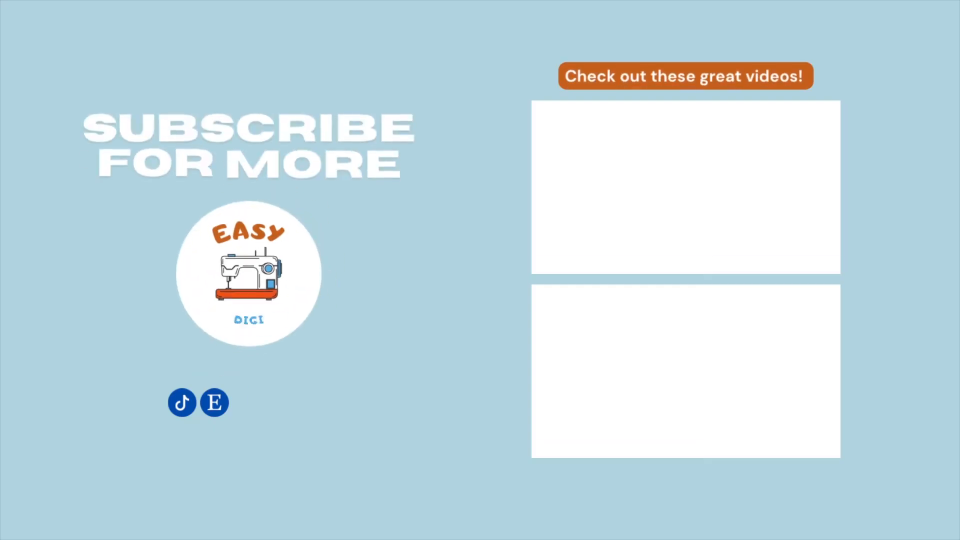